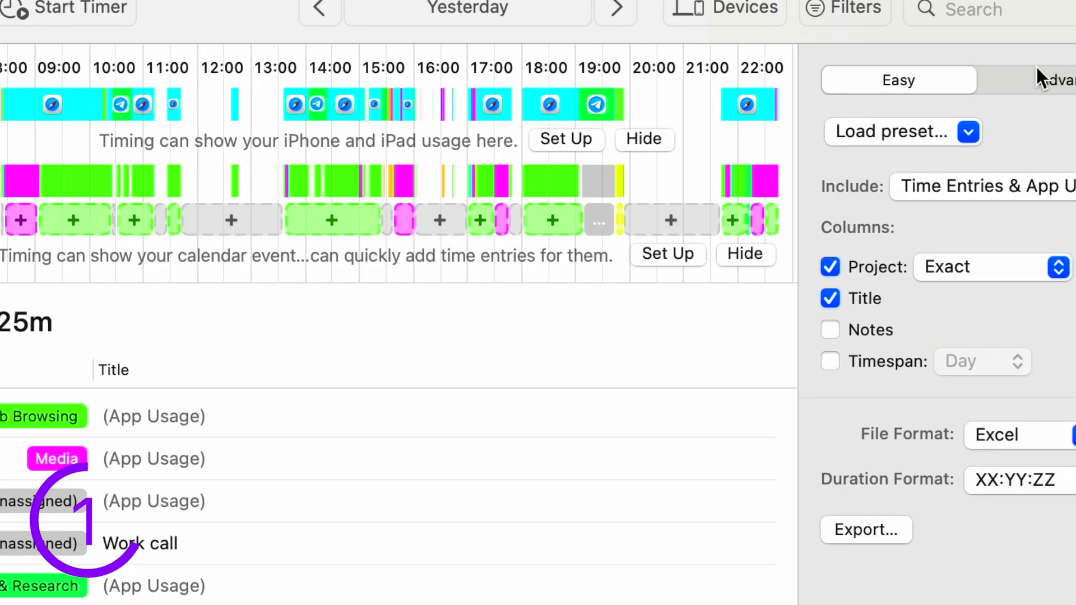
# Switch Timing's report to the Advanced view and scroll through it.
pyautogui.click(948, 90)
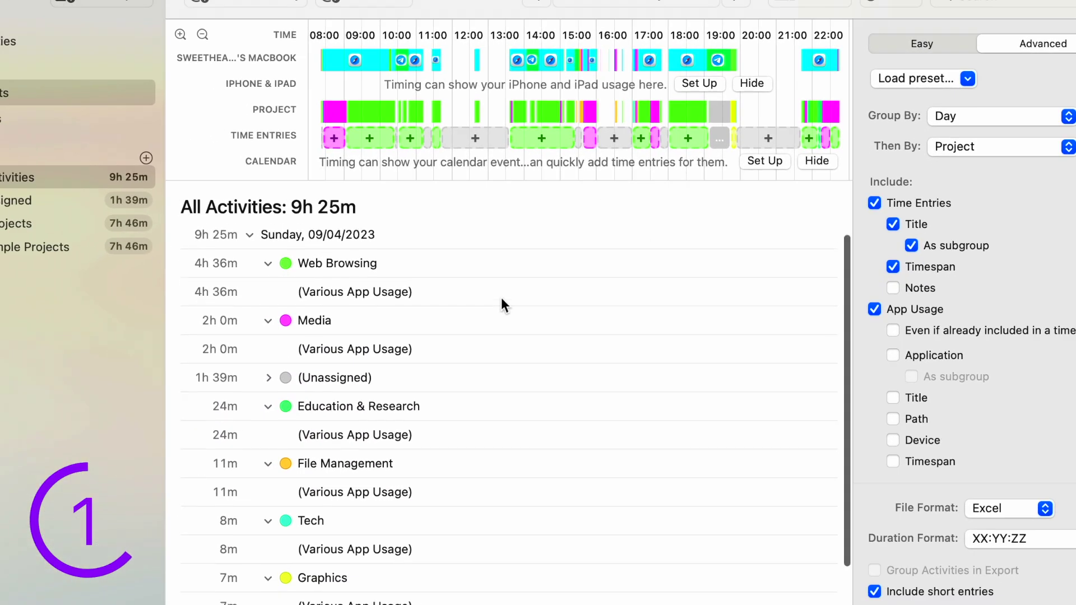
pyautogui.scroll(-3, 503, 306)
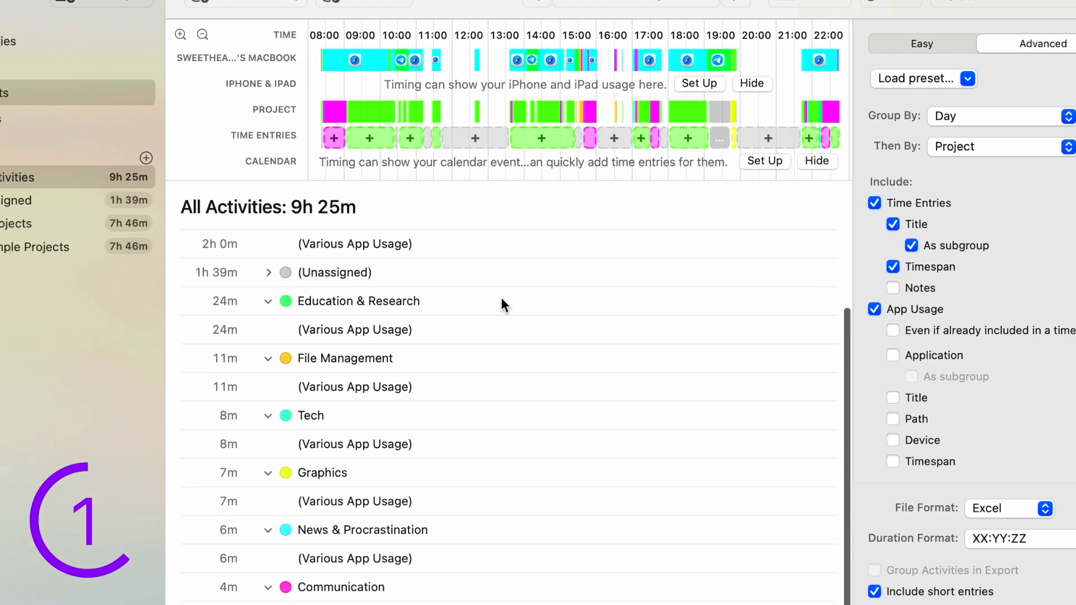
pyautogui.scroll(-2, 501, 303)
pyautogui.scroll(5, 501, 303)
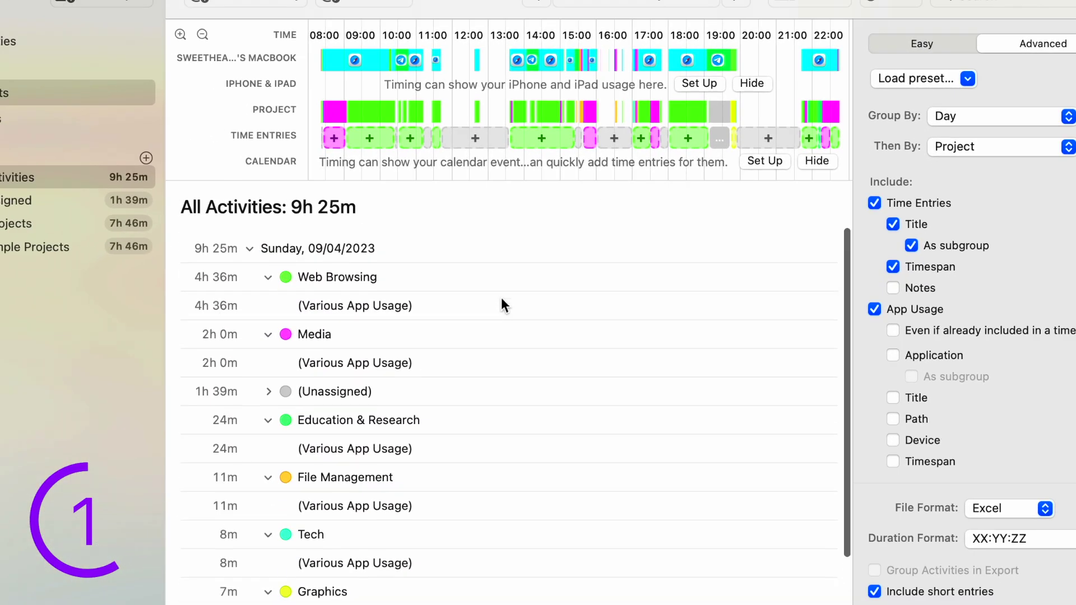
# Collapse the Web Browsing and Media groups, then select the Education & Research entry.
pyautogui.click(268, 273)
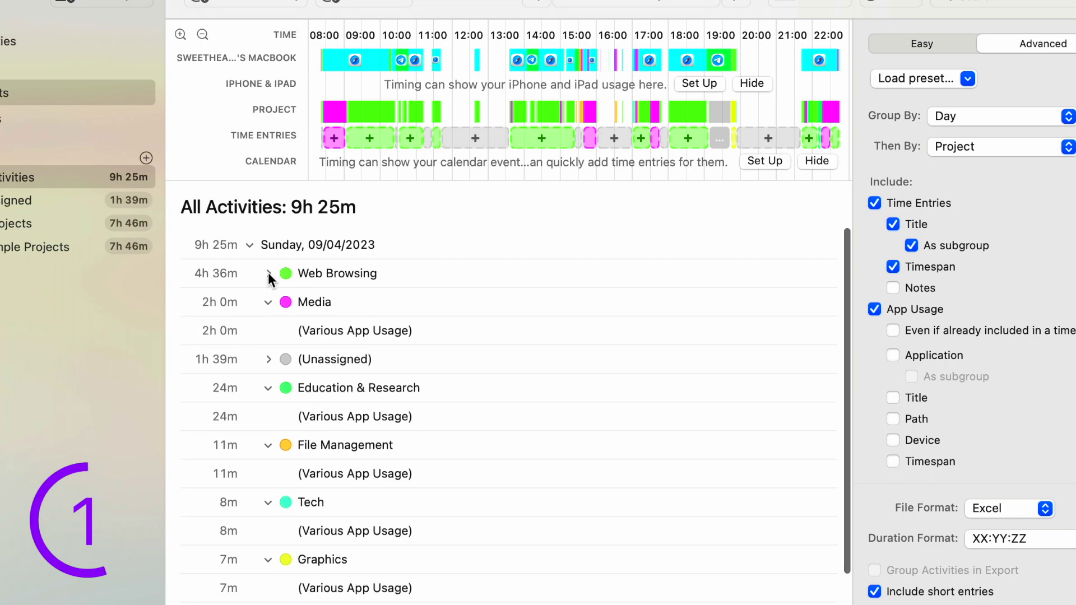
pyautogui.click(268, 302)
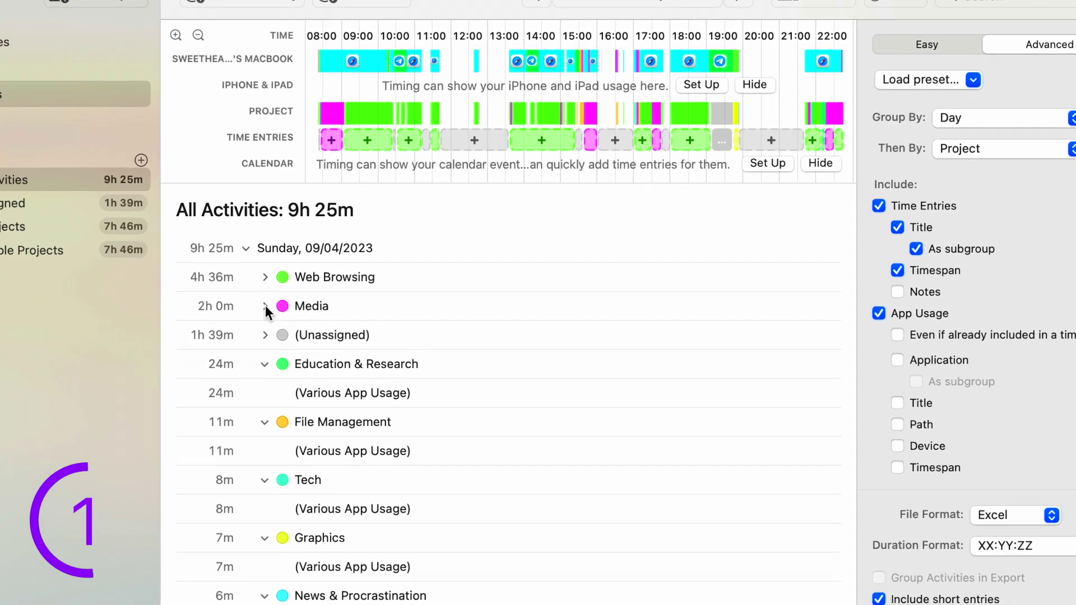
pyautogui.click(264, 339)
pyautogui.click(264, 340)
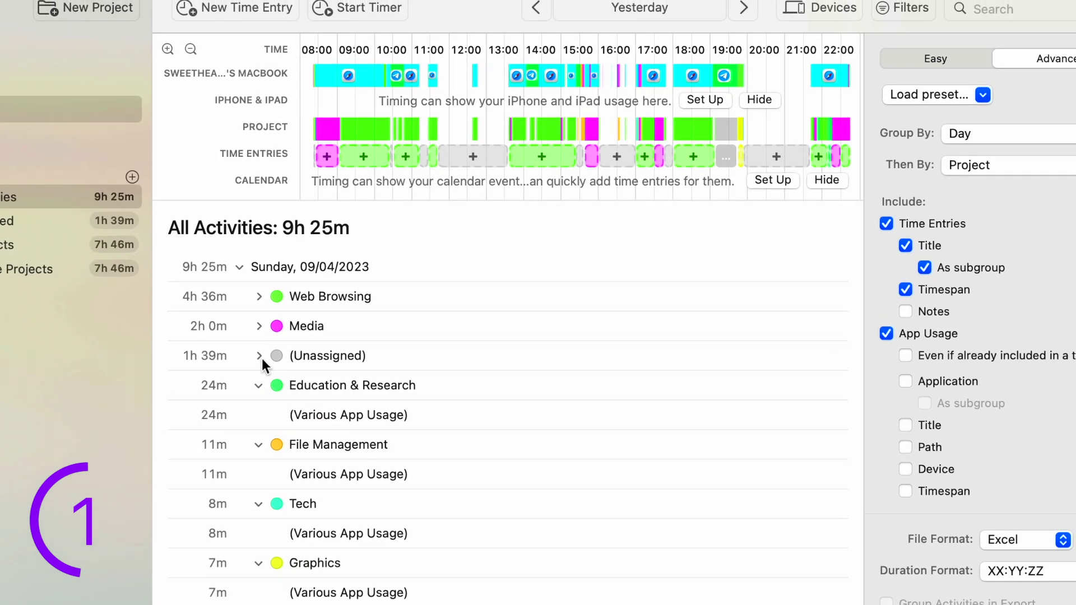
pyautogui.click(321, 421)
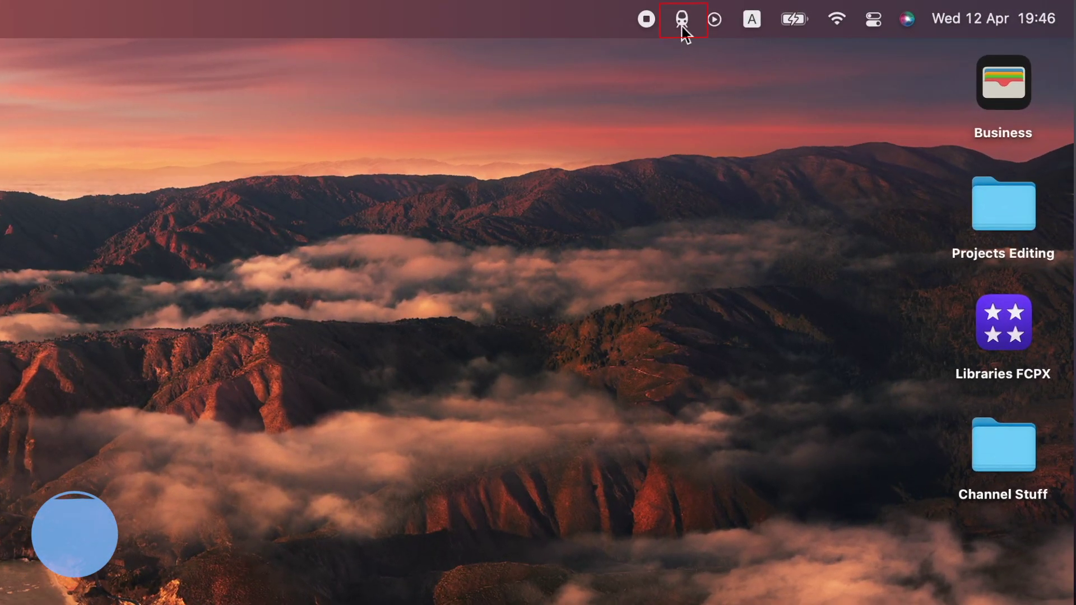
# Show TripMode's per-app data usage for this month instead of this week.
pyautogui.click(683, 22)
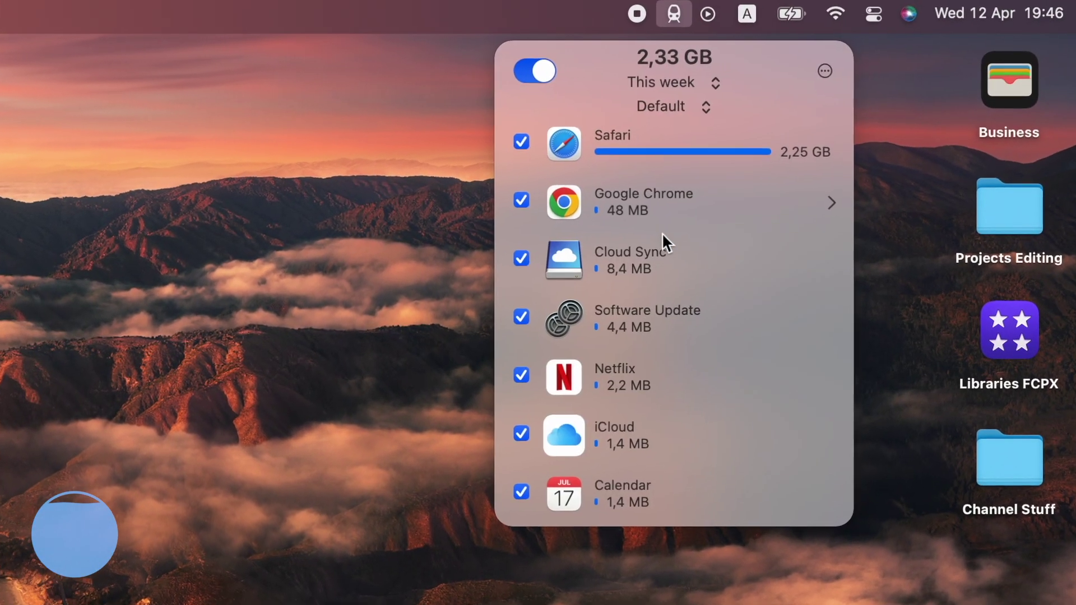
pyautogui.scroll(-10, 668, 262)
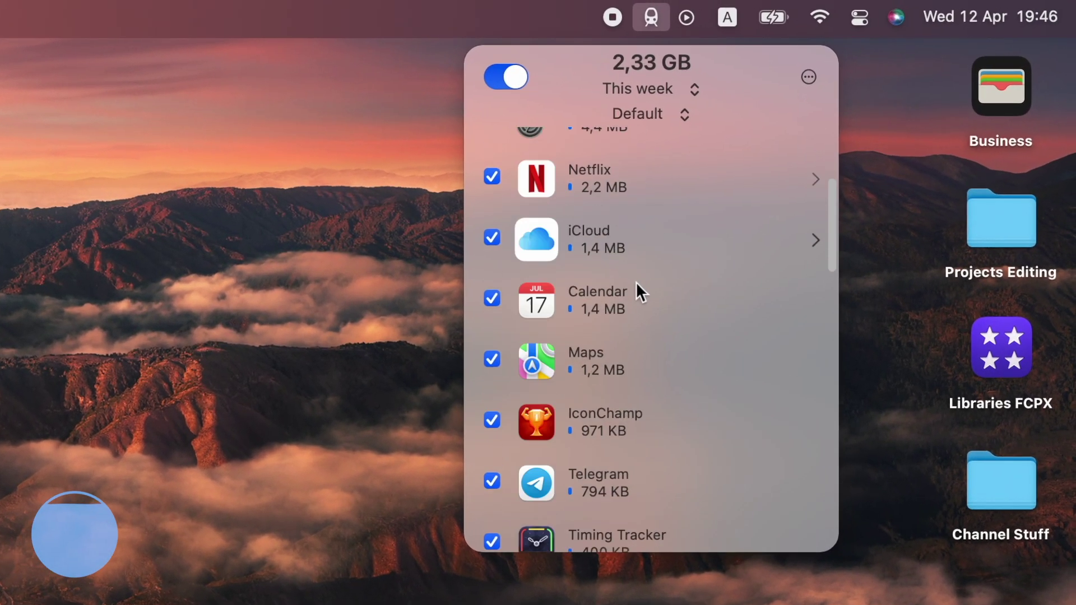
pyautogui.scroll(10, 636, 282)
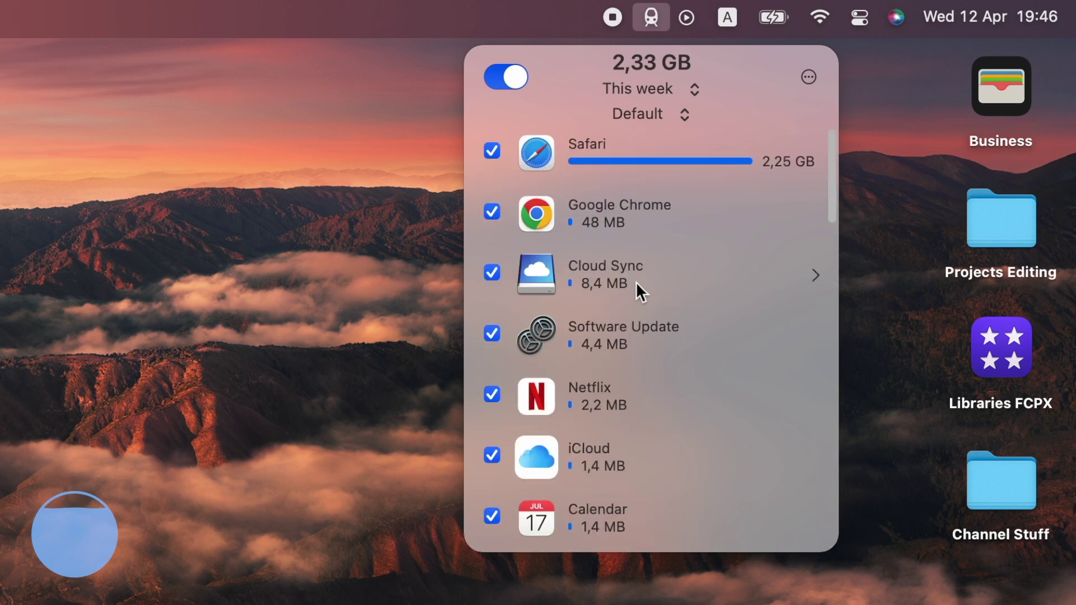
pyautogui.click(641, 96)
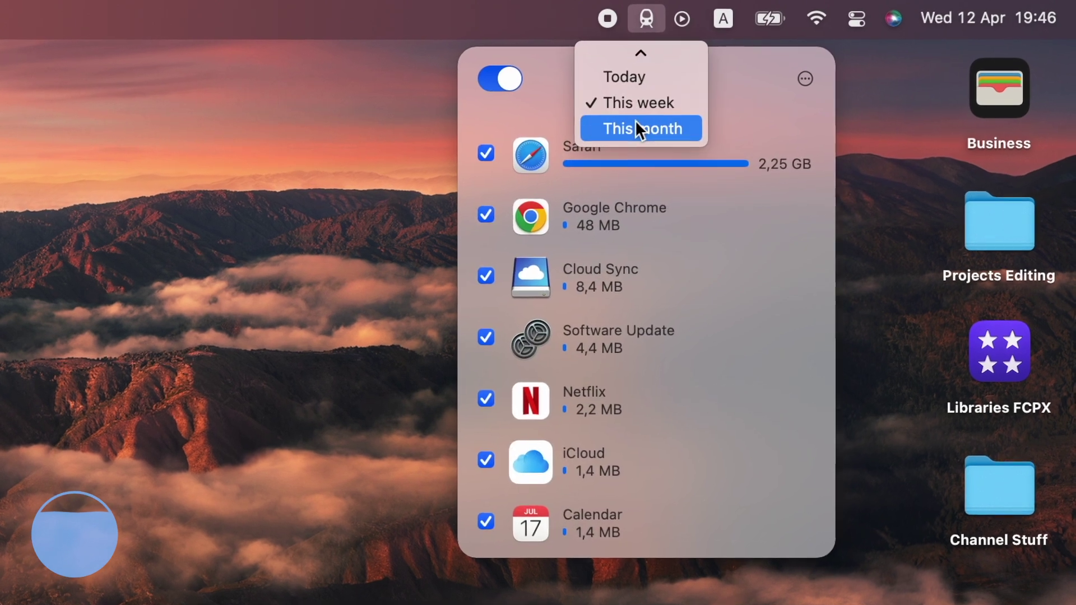
pyautogui.click(634, 121)
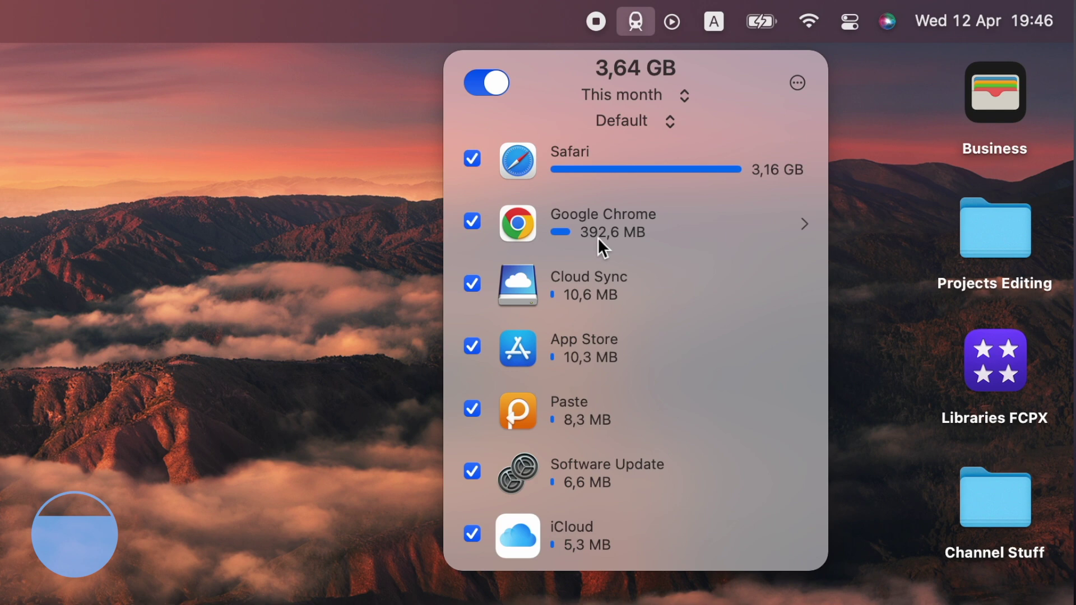
# Block Safari from the network, then allow it again.
pyautogui.scroll(-15, 598, 239)
pyautogui.scroll(-5, 598, 237)
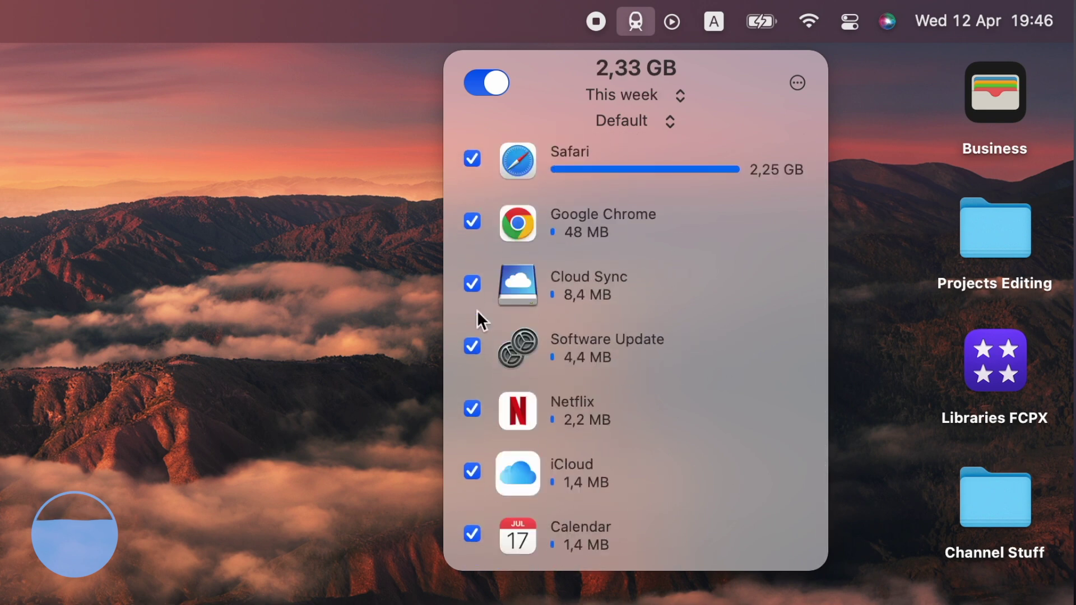
pyautogui.click(472, 159)
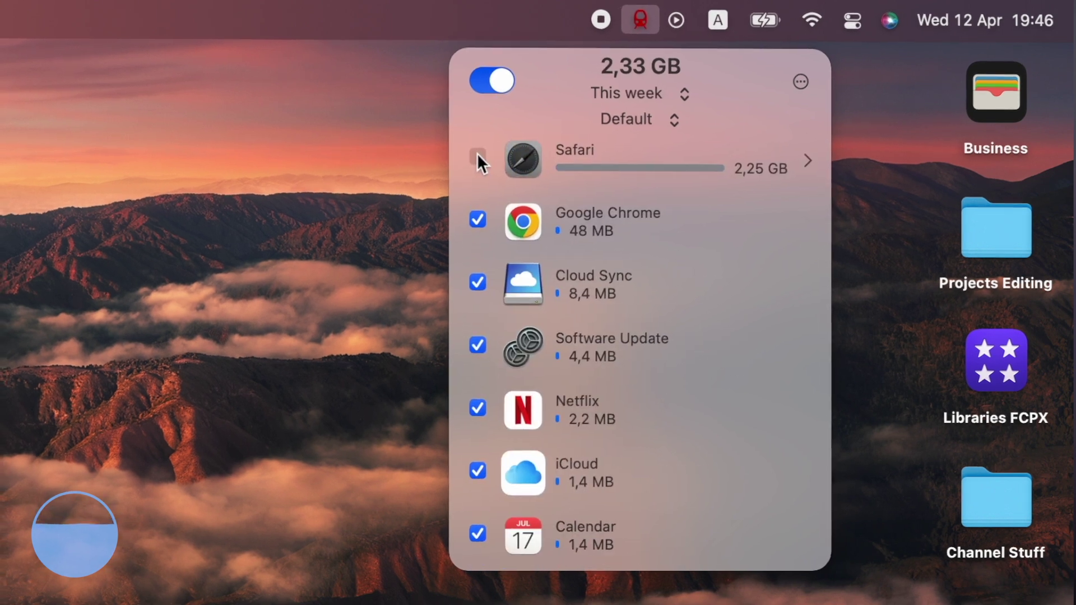
pyautogui.click(486, 152)
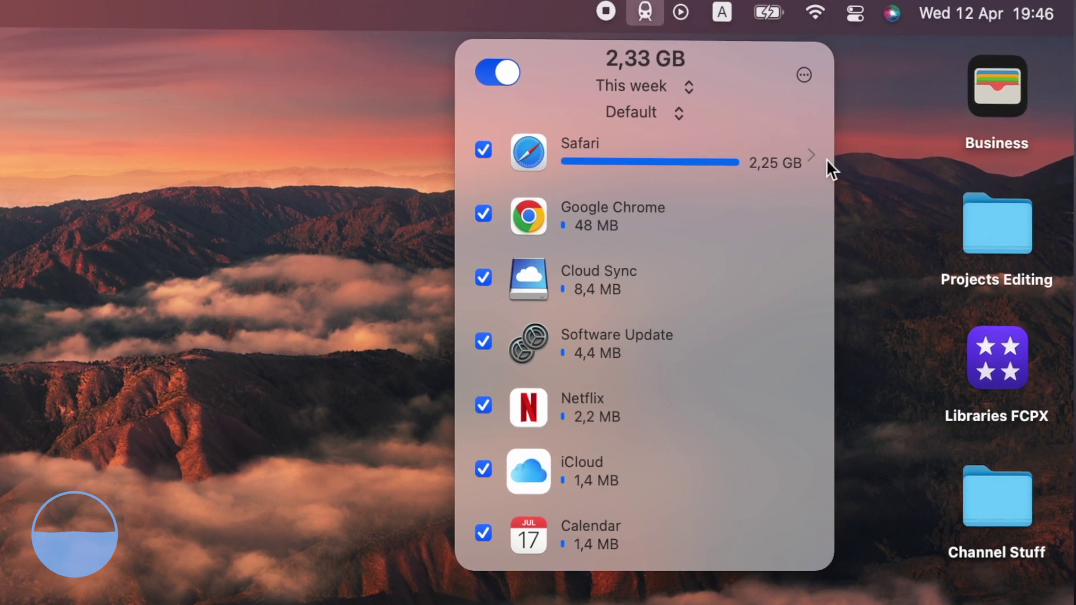
# View Safari's traffic broken down by domain and bring up TripMode's options menu.
pyautogui.click(811, 153)
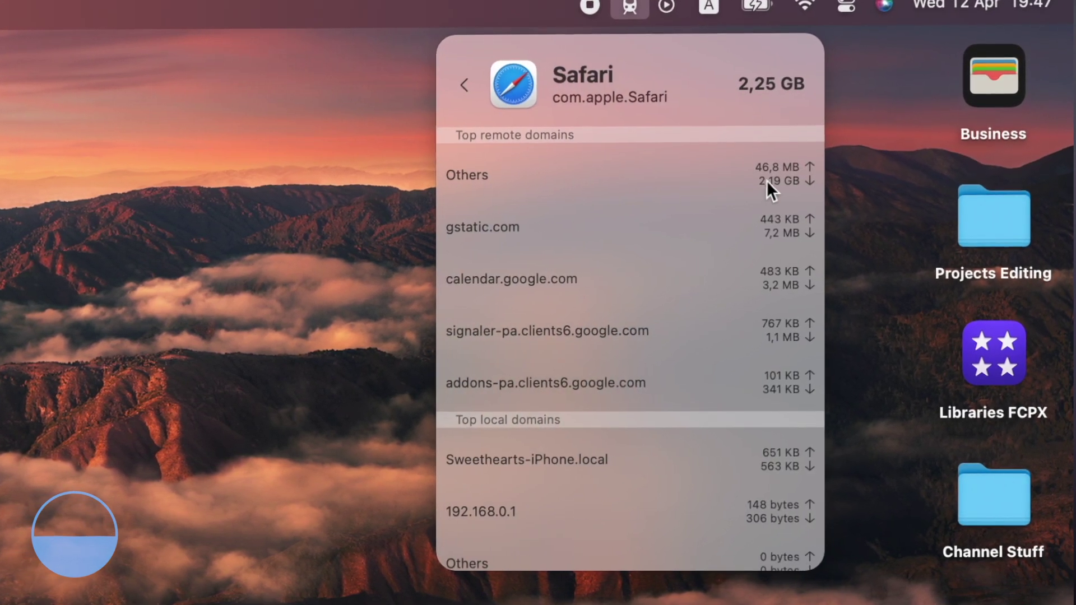
pyautogui.scroll(-5, 761, 180)
pyautogui.scroll(-3, 759, 180)
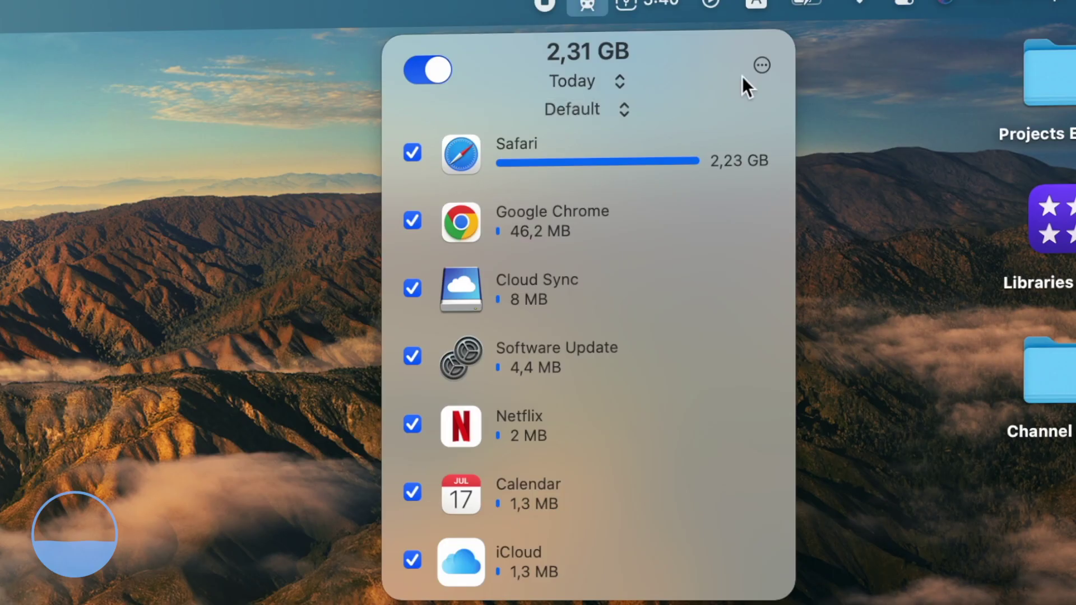
pyautogui.click(762, 65)
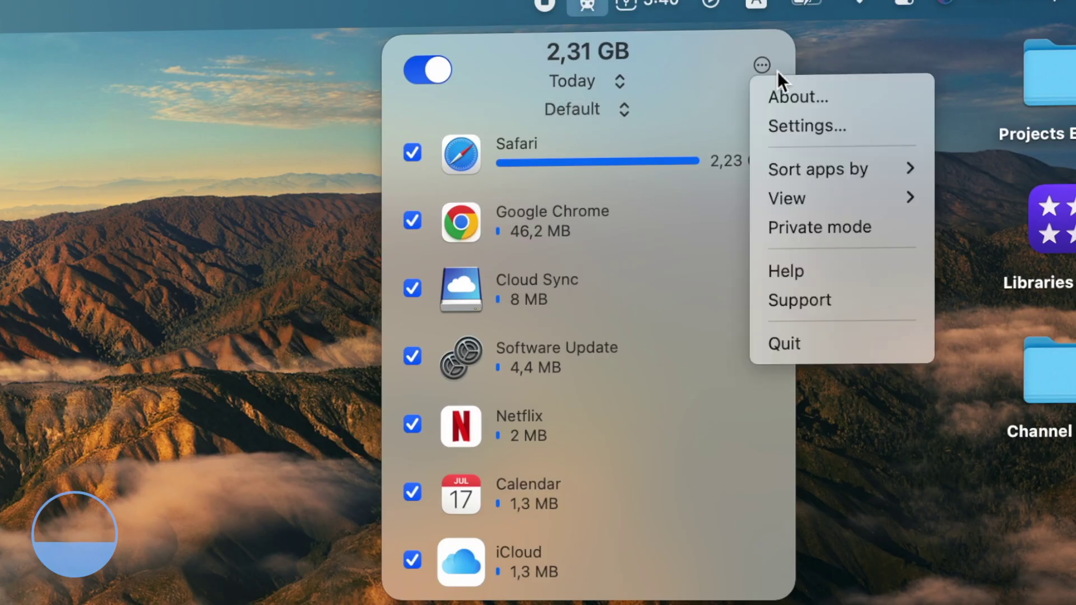
# Add a new TripMode profile named Trip 1gb Roaming in Settings.
pyautogui.click(793, 123)
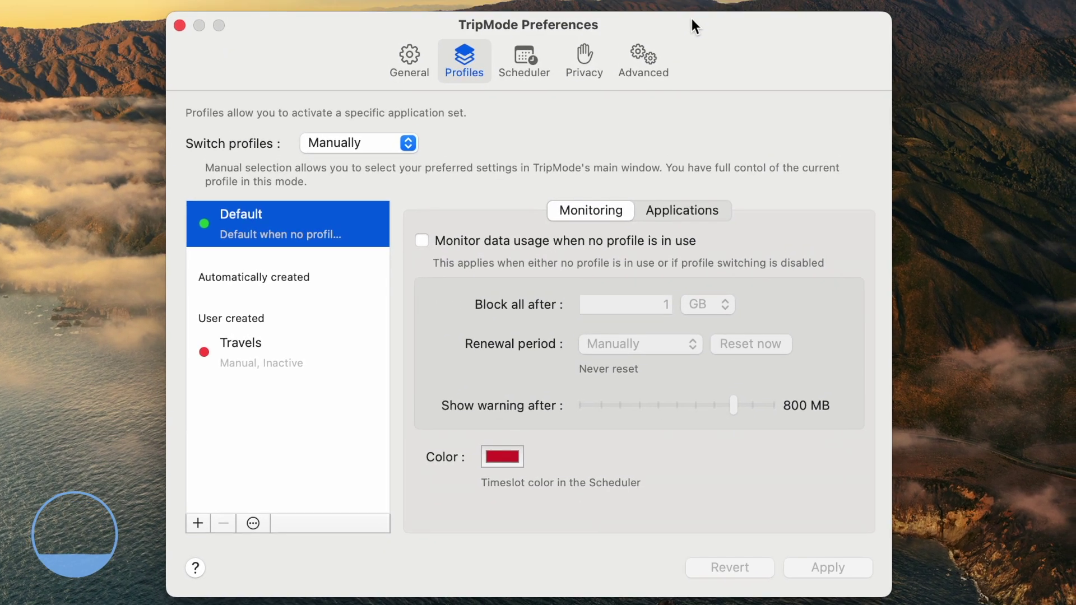
pyautogui.click(130, 521)
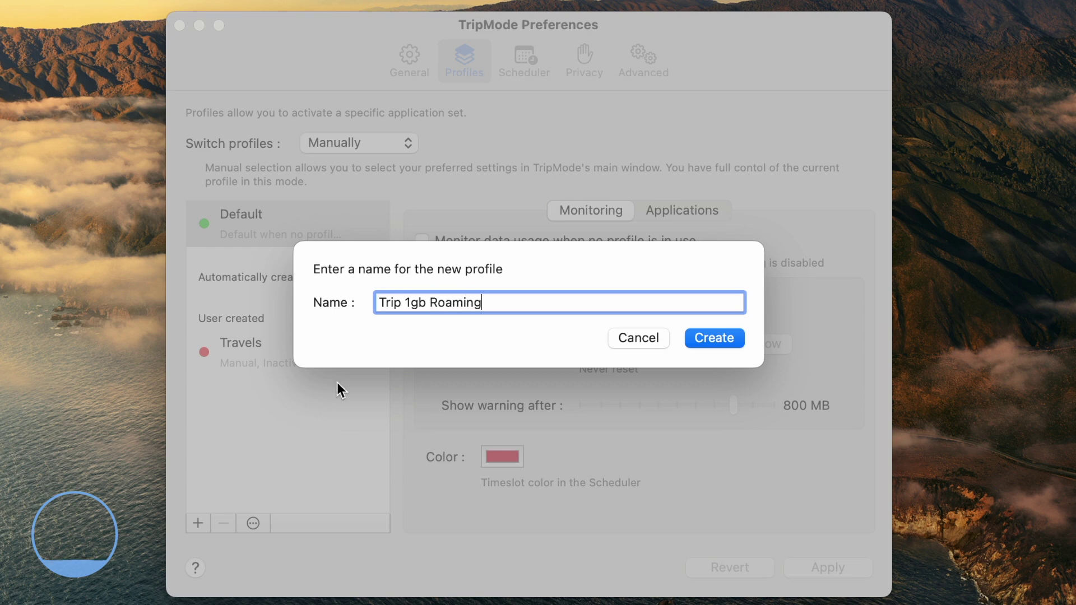
pyautogui.click(711, 339)
pyautogui.click(279, 393)
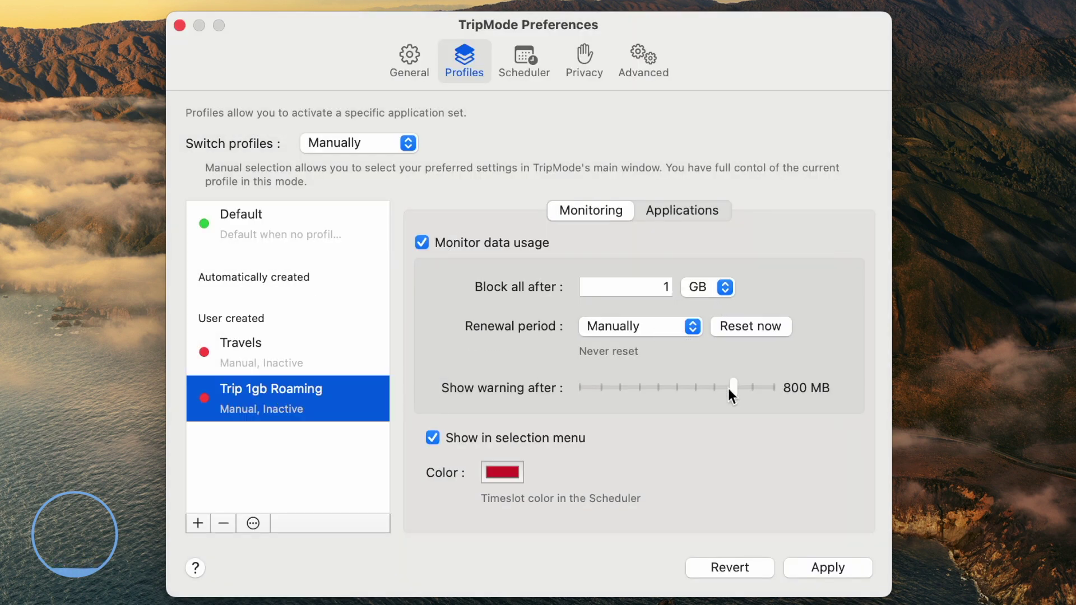
# Lower its usage warning to 700 MB, make it purple, and switch to it.
pyautogui.moveTo(728, 389); pyautogui.dragTo(710, 389)
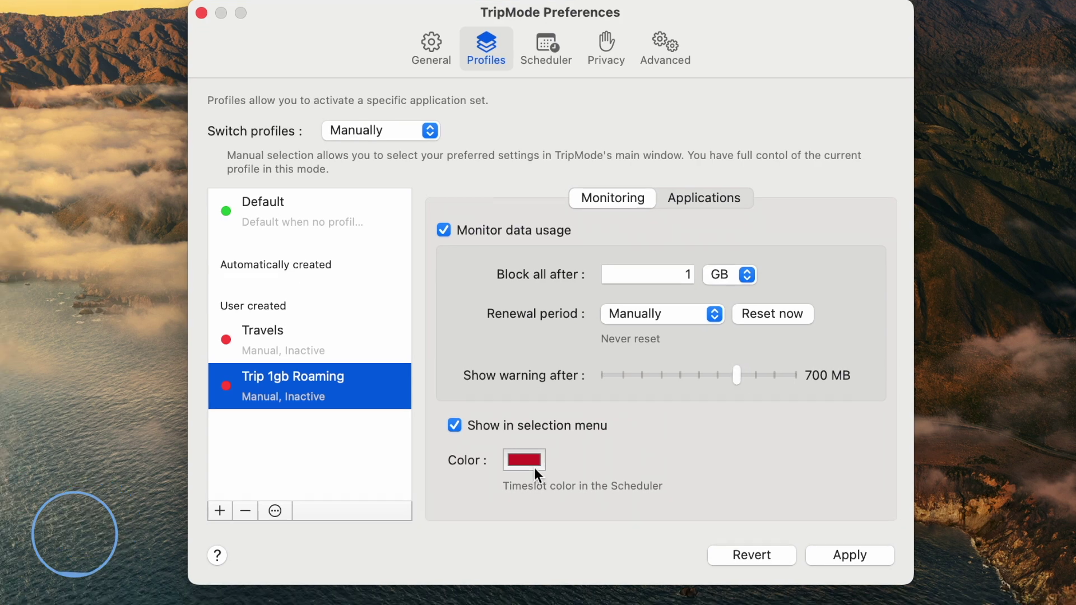
pyautogui.click(525, 460)
pyautogui.click(148, 356)
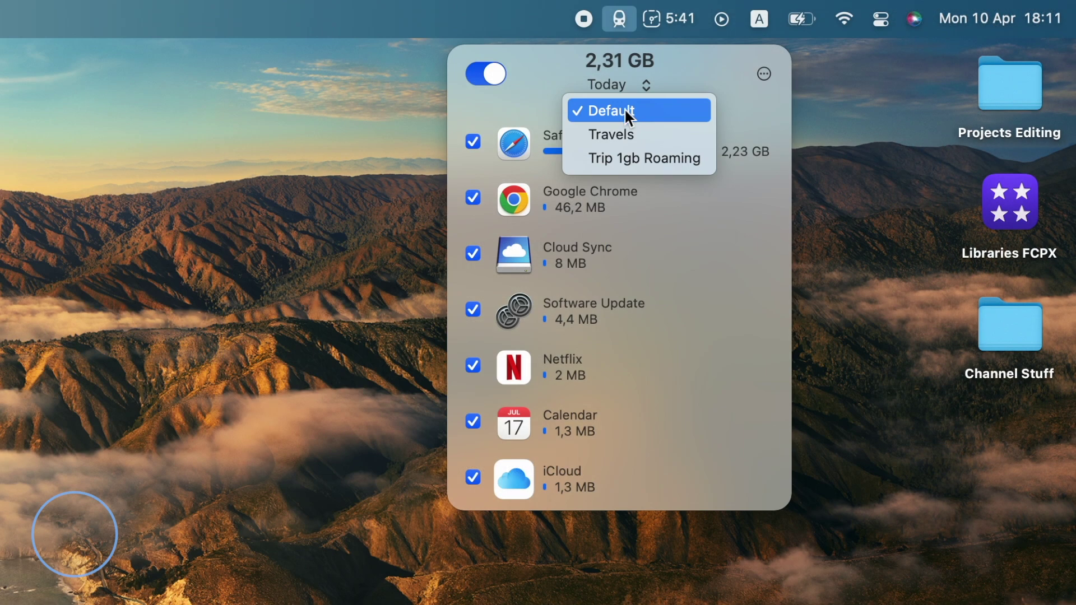
pyautogui.click(628, 157)
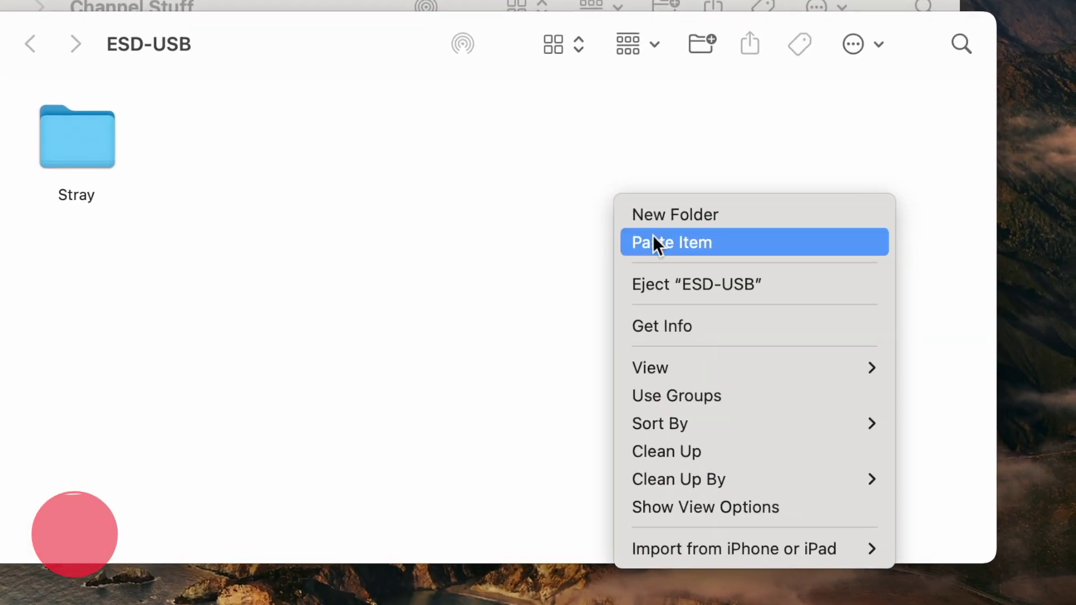
# Copy channel banner.png and try pasting it into the read-only ESD-USB window.
pyautogui.click(654, 235)
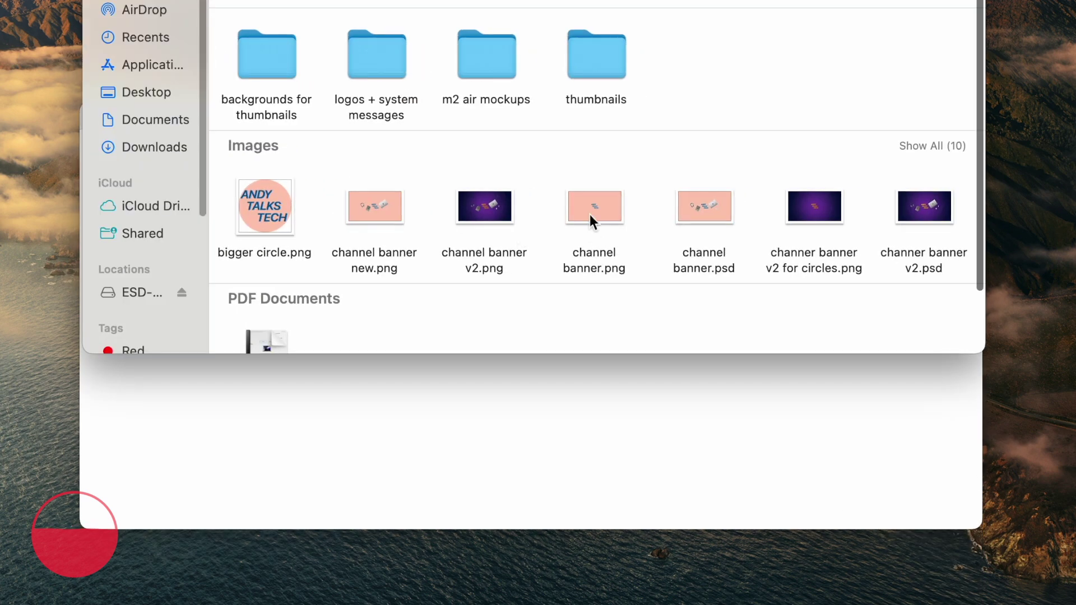
pyautogui.rightClick(591, 220)
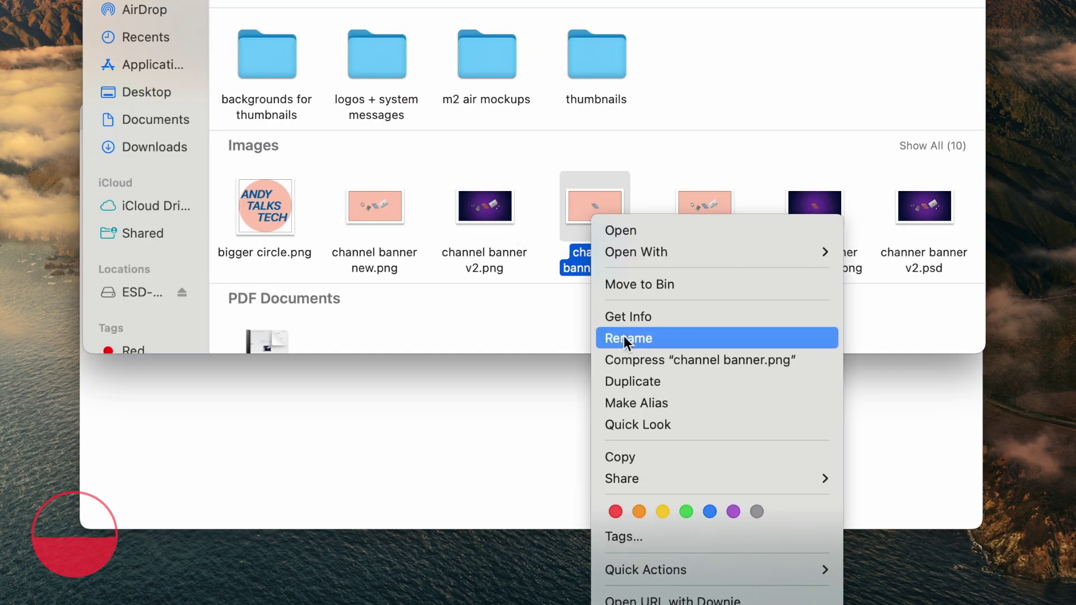
pyautogui.click(632, 460)
pyautogui.click(548, 420)
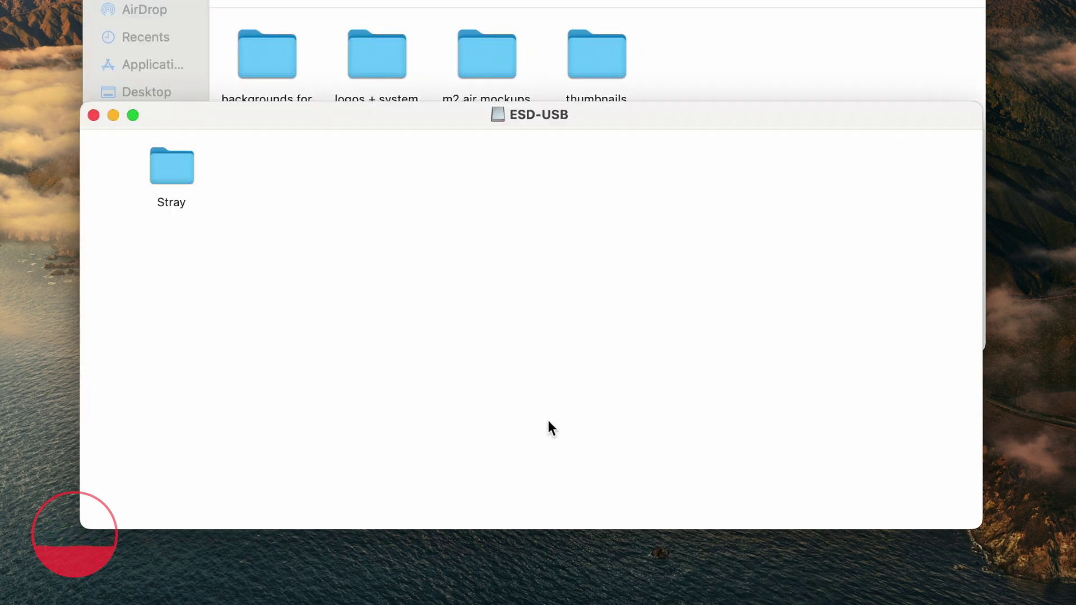
pyautogui.rightClick(499, 287)
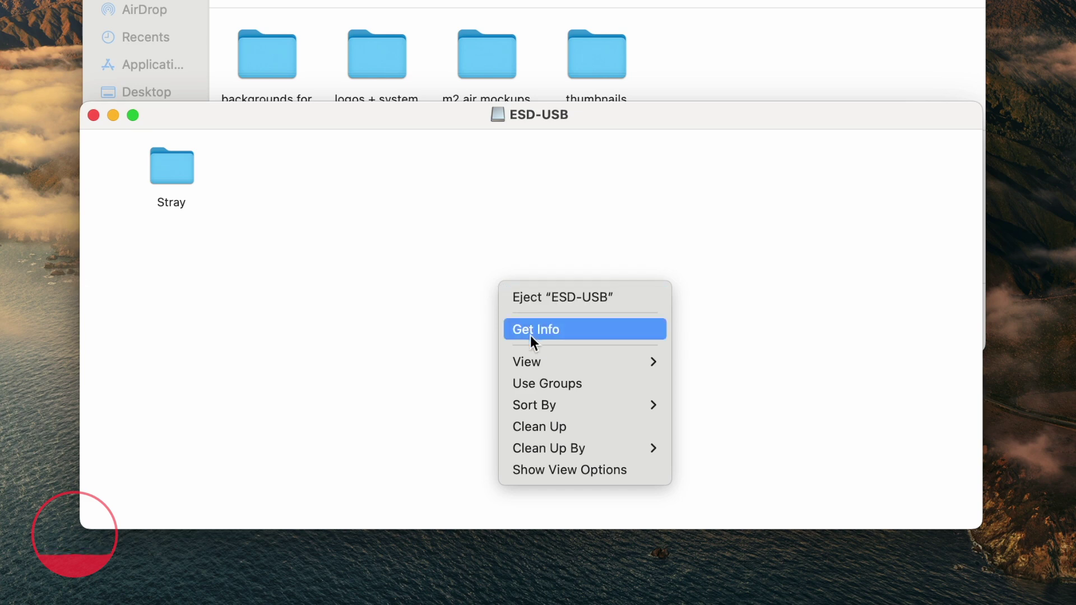
pyautogui.click(94, 115)
pyautogui.click(94, 115)
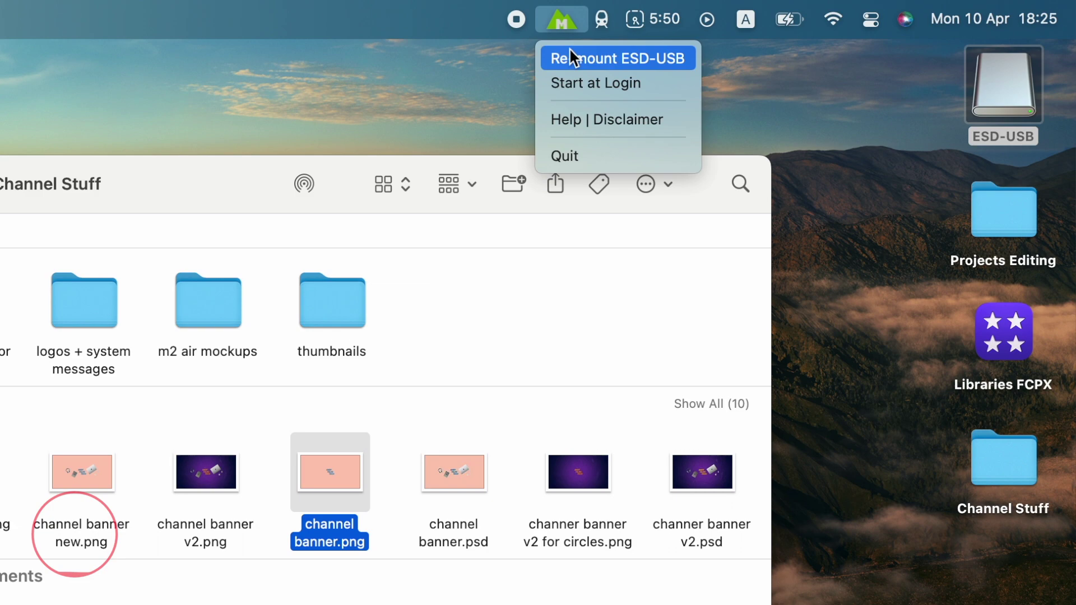
# Remount ESD-USB with Mounty and paste channel banner.png onto it.
pyautogui.click(571, 57)
pyautogui.rightClick(637, 228)
pyautogui.click(653, 243)
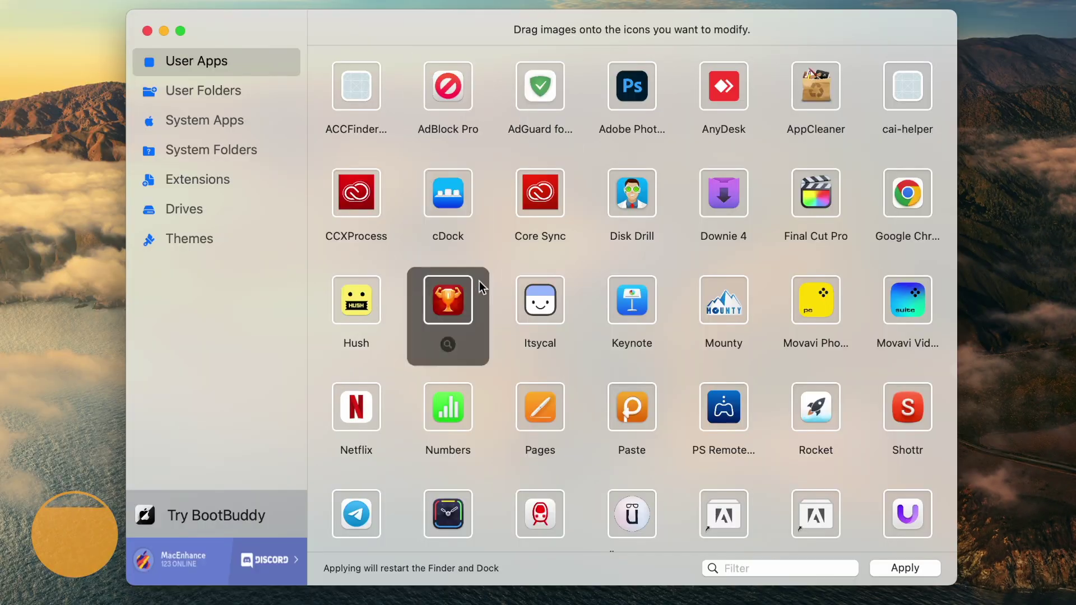
# Give Unzip the zip image and World Clock the clock image as icons, and apply.
pyautogui.scroll(-3, 608, 365)
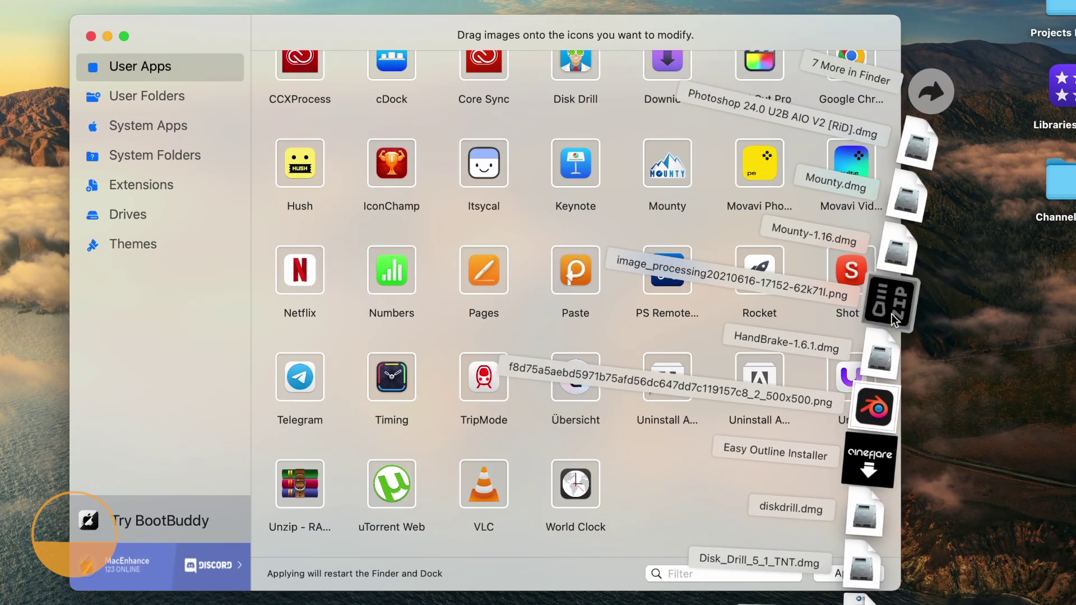
pyautogui.moveTo(892, 314); pyautogui.dragTo(301, 494)
pyautogui.moveTo(678, 483); pyautogui.dragTo(679, 484)
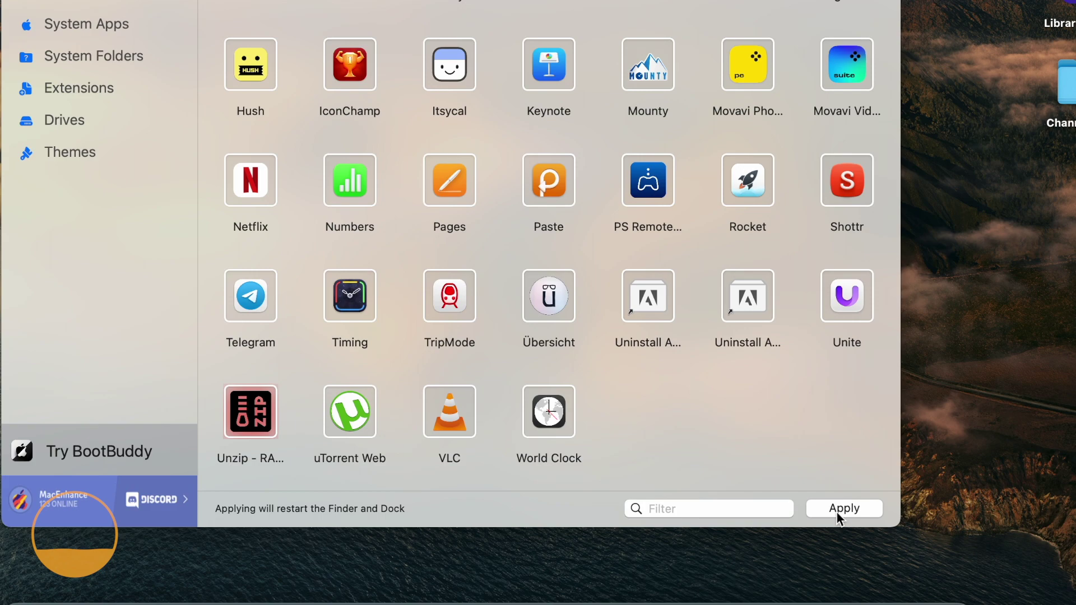
pyautogui.click(932, 516)
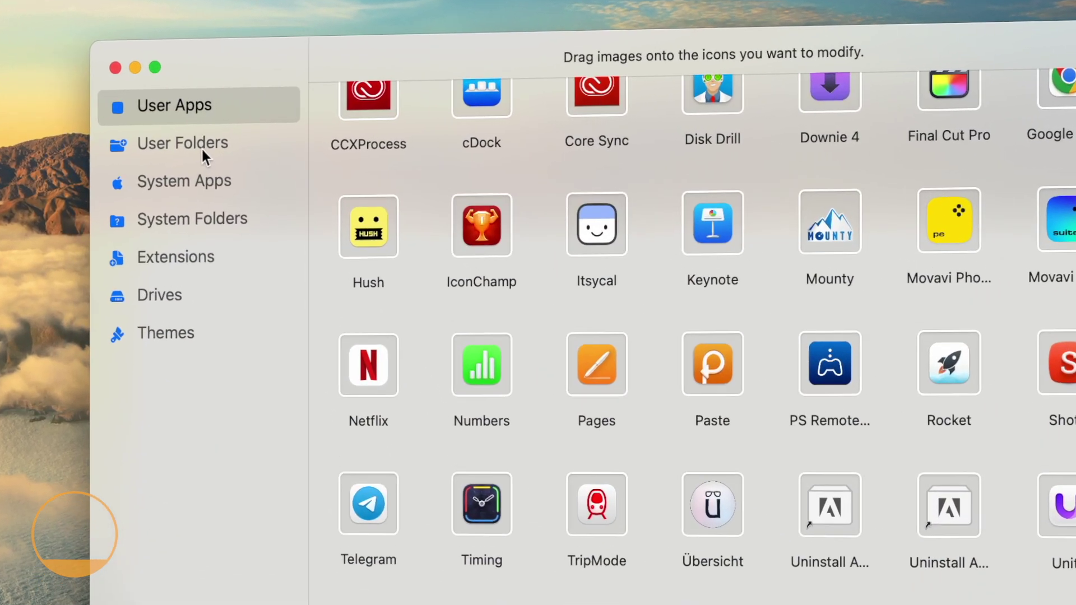
# Browse User Folders, System Apps, System Folders, Extensions and Drives, then select the empty theme.
pyautogui.click(202, 150)
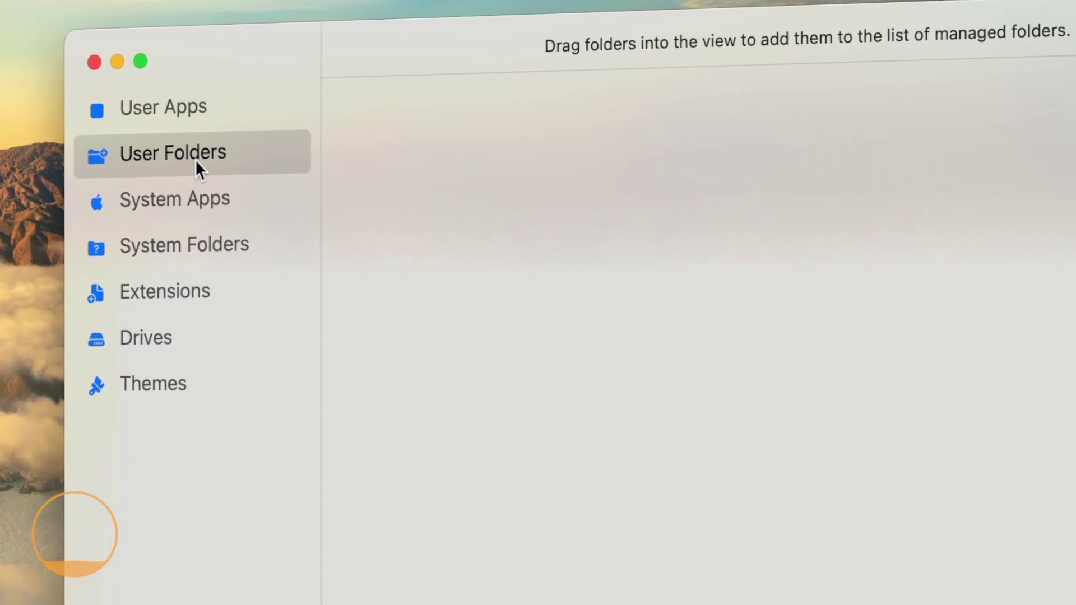
pyautogui.click(212, 180)
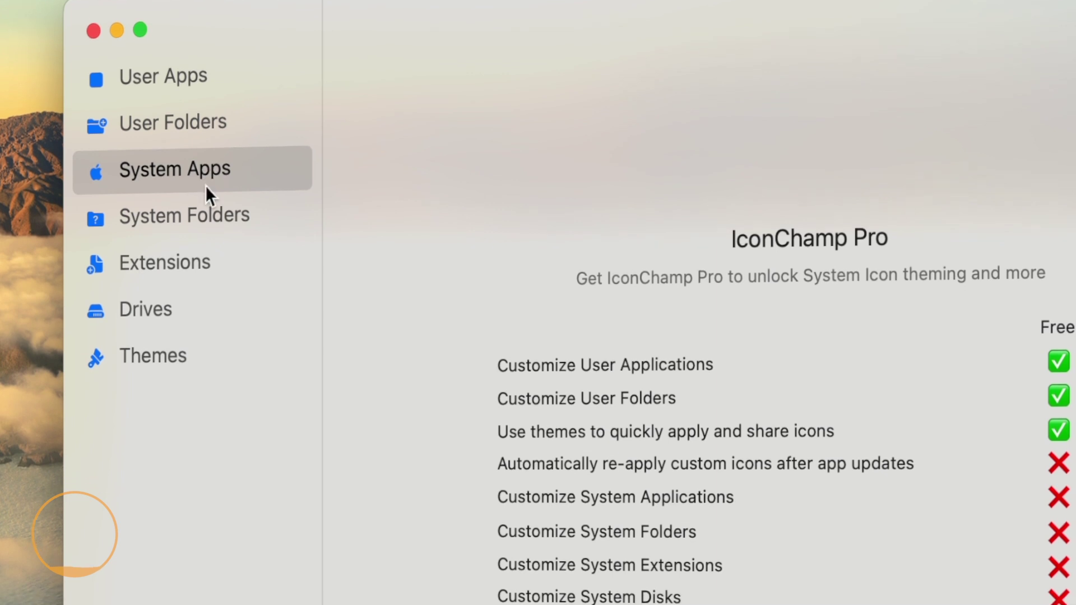
pyautogui.click(201, 224)
pyautogui.click(199, 272)
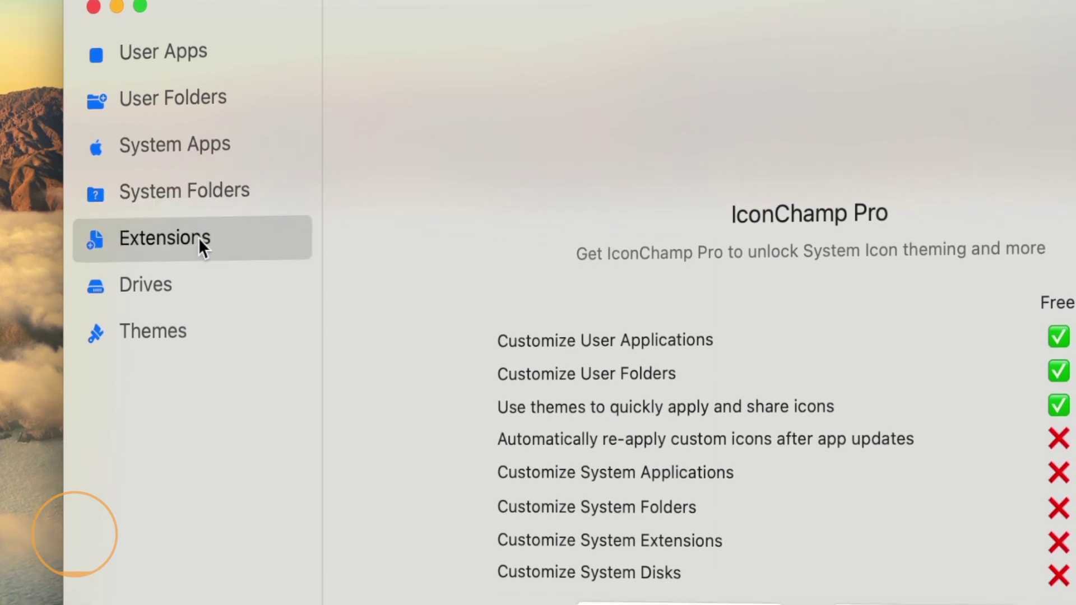
pyautogui.click(180, 280)
pyautogui.click(177, 321)
pyautogui.click(457, 60)
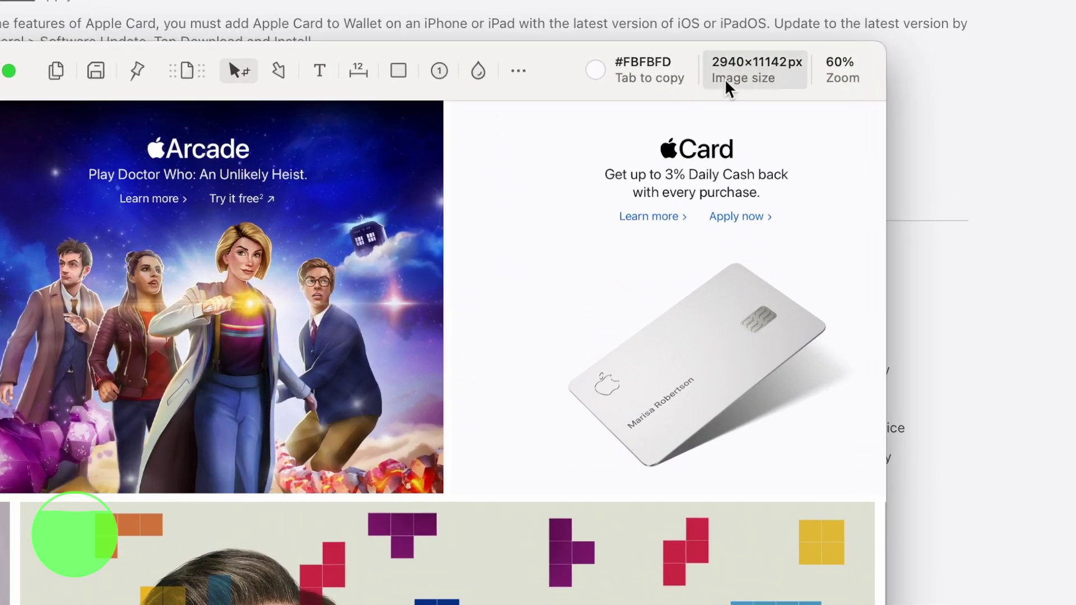
# Start a window capture from Shottr's menu-bar menu.
pyautogui.moveTo(726, 89)
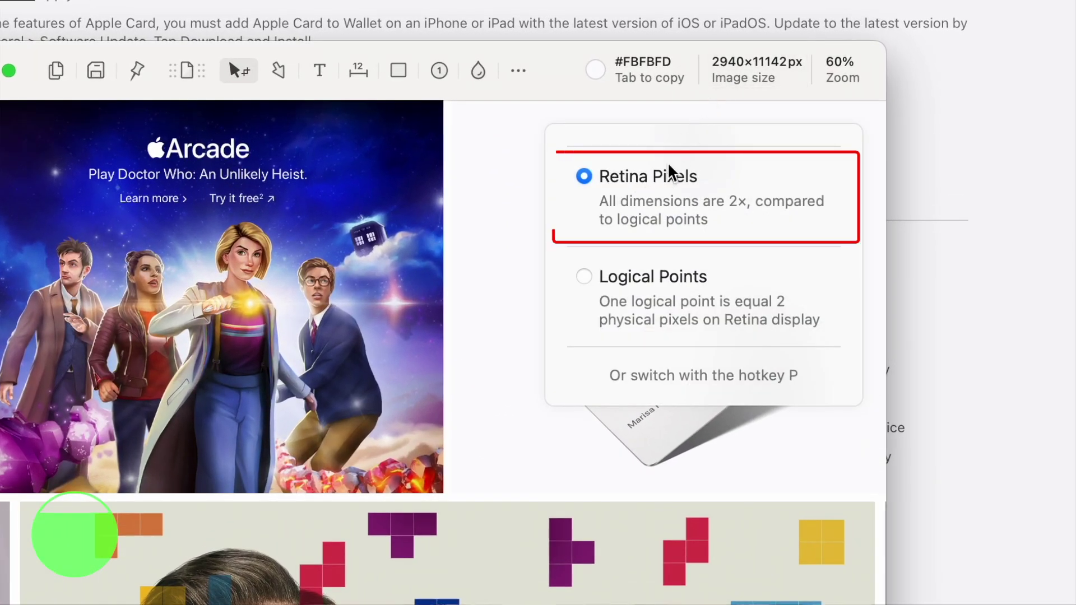
pyautogui.click(634, 14)
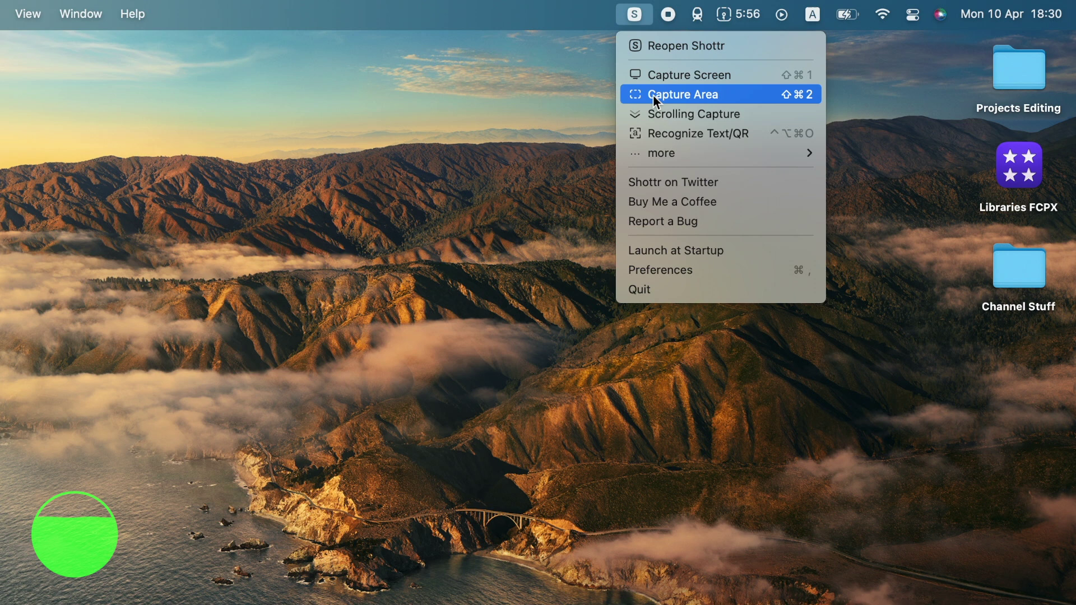
pyautogui.moveTo(662, 156)
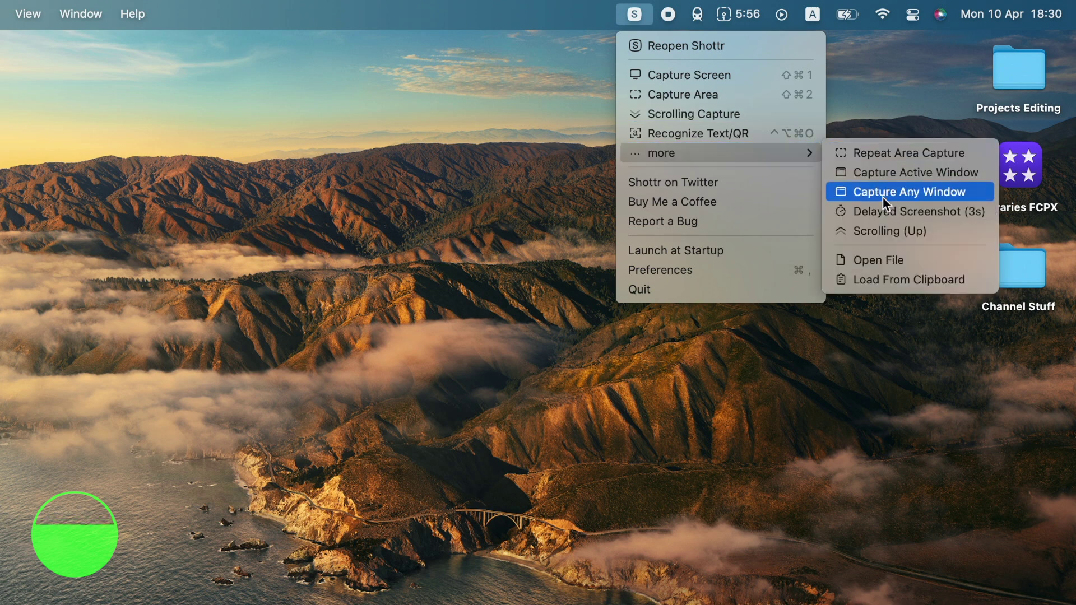
pyautogui.click(875, 238)
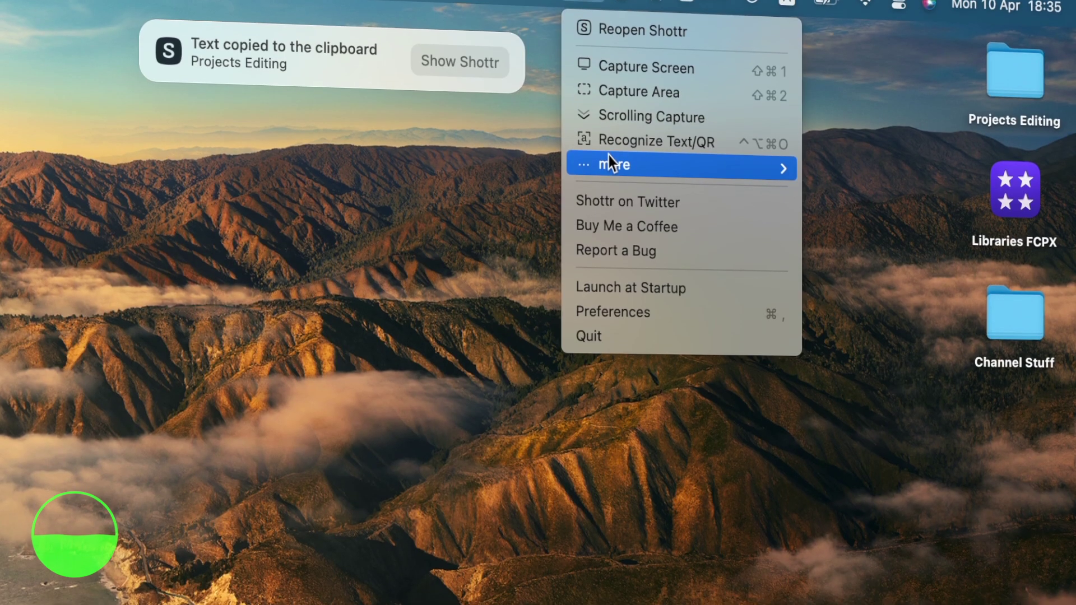
# Take a 3-second delayed screenshot, then start a scrolling capture of the Safari page.
pyautogui.moveTo(611, 174)
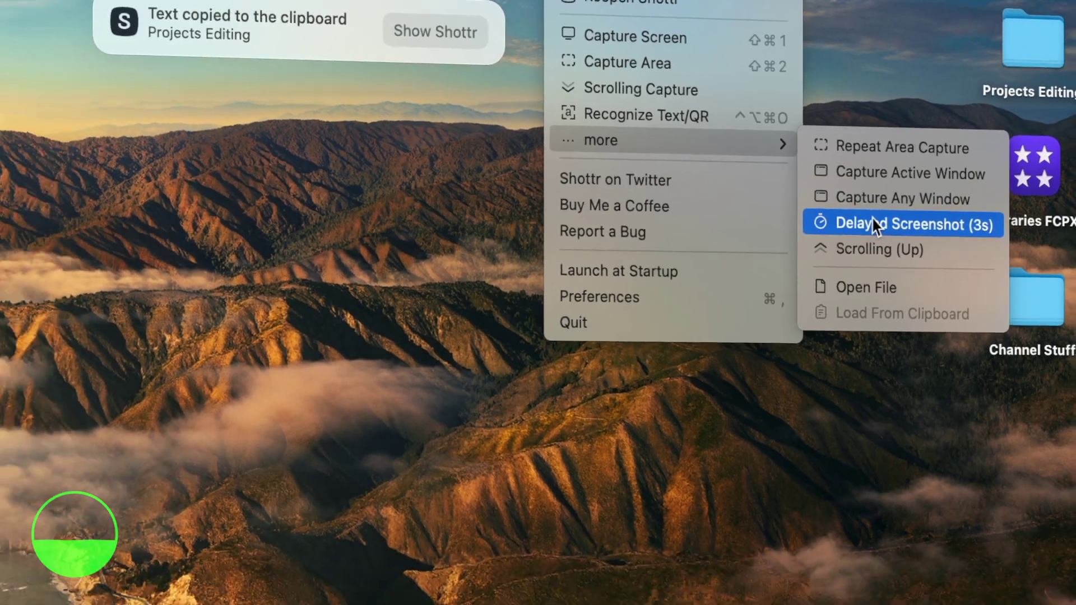
pyautogui.click(873, 220)
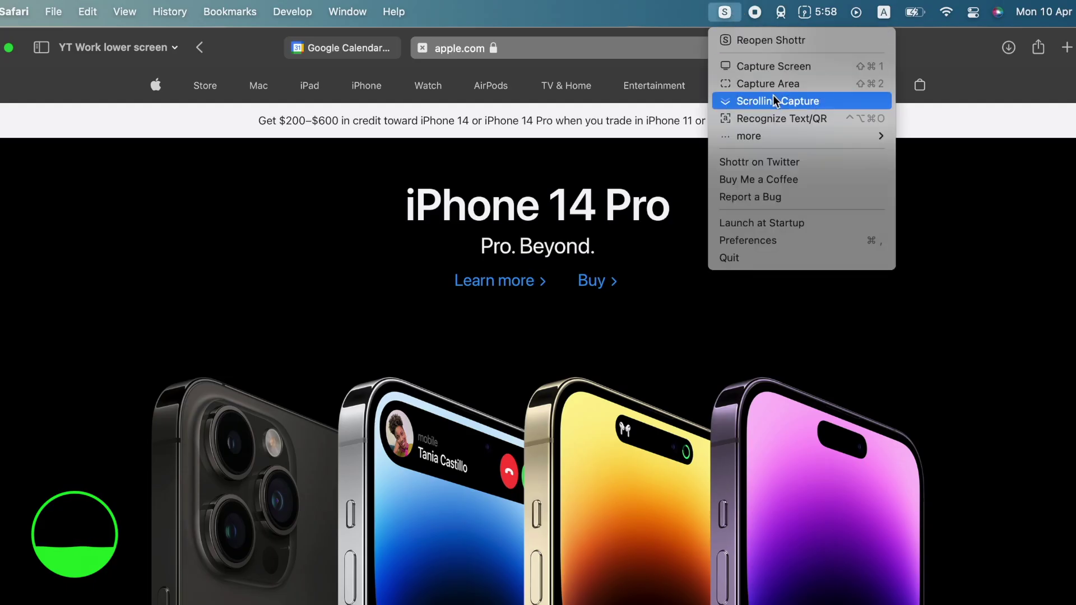
pyautogui.click(775, 101)
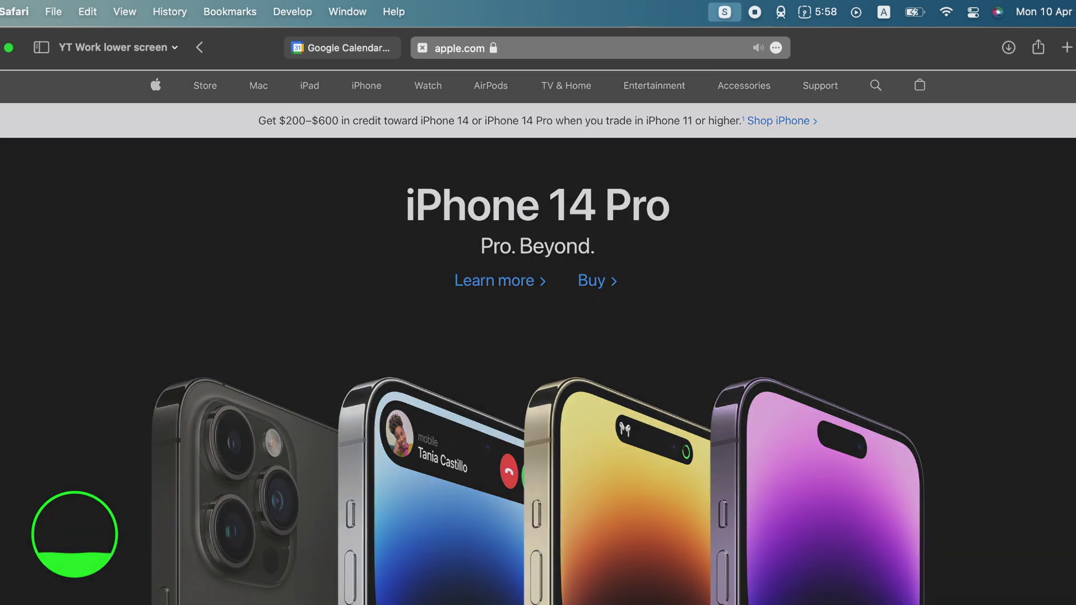
# Draw a box around the iPhone 14 and iPhone 14 Pro headings.
pyautogui.scroll(-15, 538, 337)
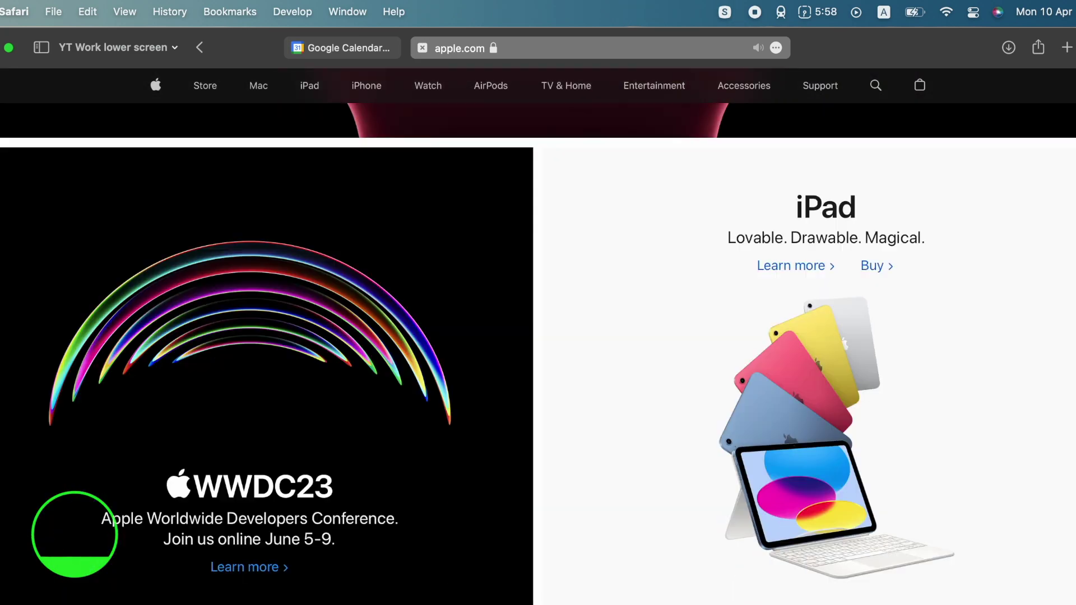
pyautogui.scroll(-20, 539, 380)
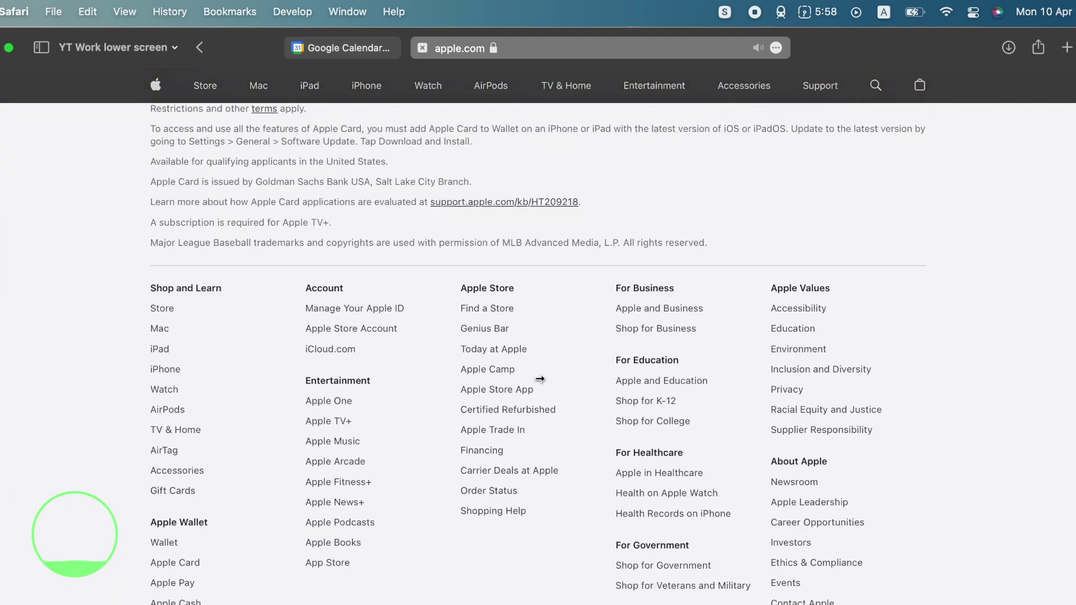
pyautogui.scroll(5, 545, 255)
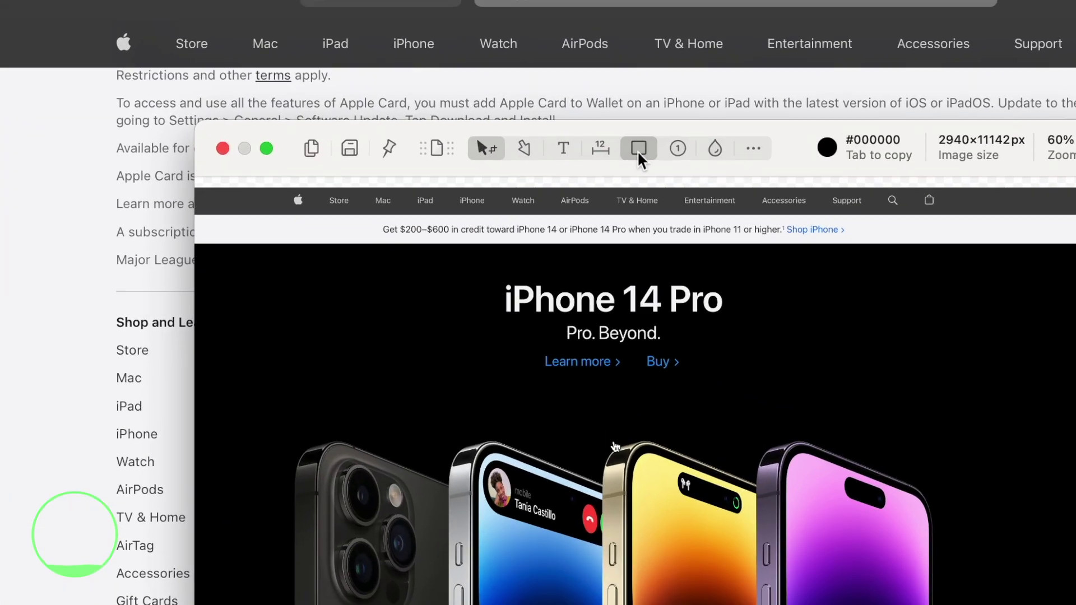
pyautogui.click(530, 162)
pyautogui.moveTo(426, 255); pyautogui.dragTo(546, 305)
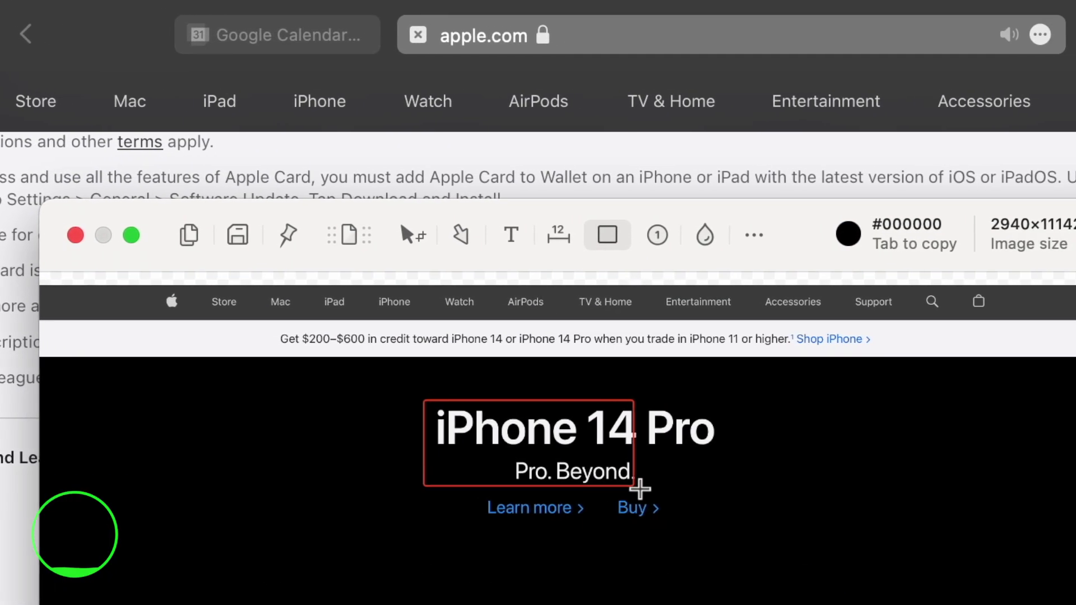
pyautogui.moveTo(640, 489); pyautogui.dragTo(738, 502)
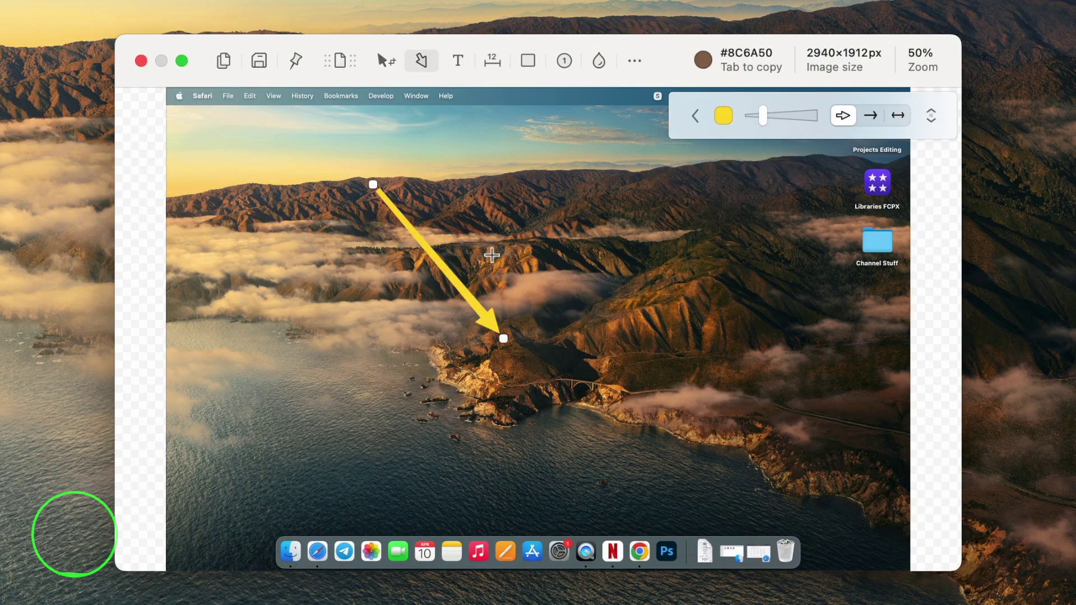
# Add an arrow and start a SUBSCRIBE!!! text label near the image centre.
pyautogui.moveTo(681, 149); pyautogui.dragTo(544, 217)
pyautogui.click(898, 115)
pyautogui.press('t')
pyautogui.click(527, 275)
pyautogui.write('S')
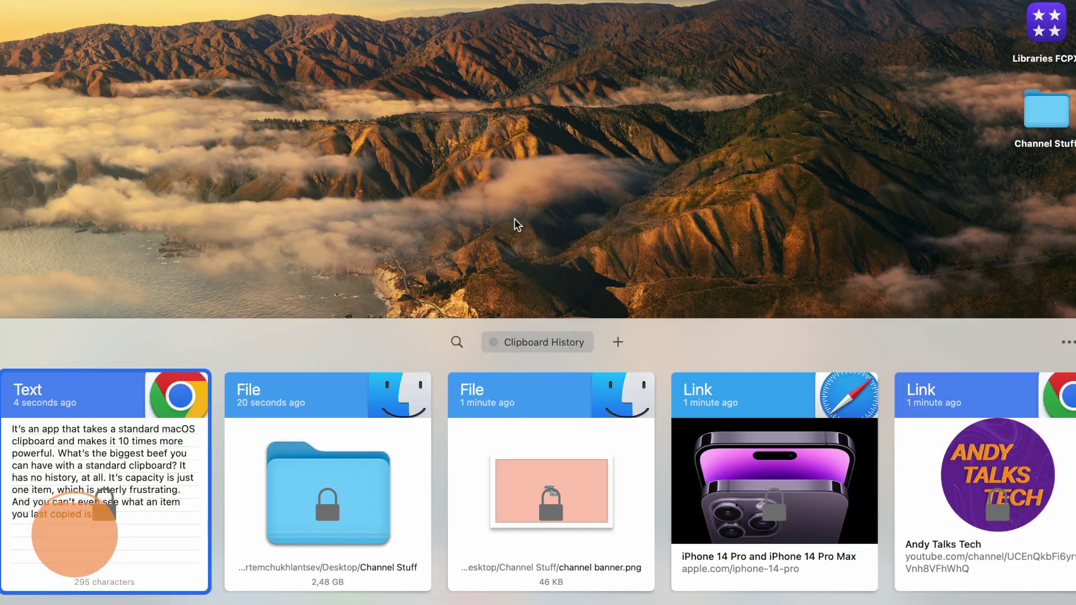
# Create a Paste video pinboard and drag the copied Text clip from Clipboard History onto it.
pyautogui.hscroll(5, 370, 440)
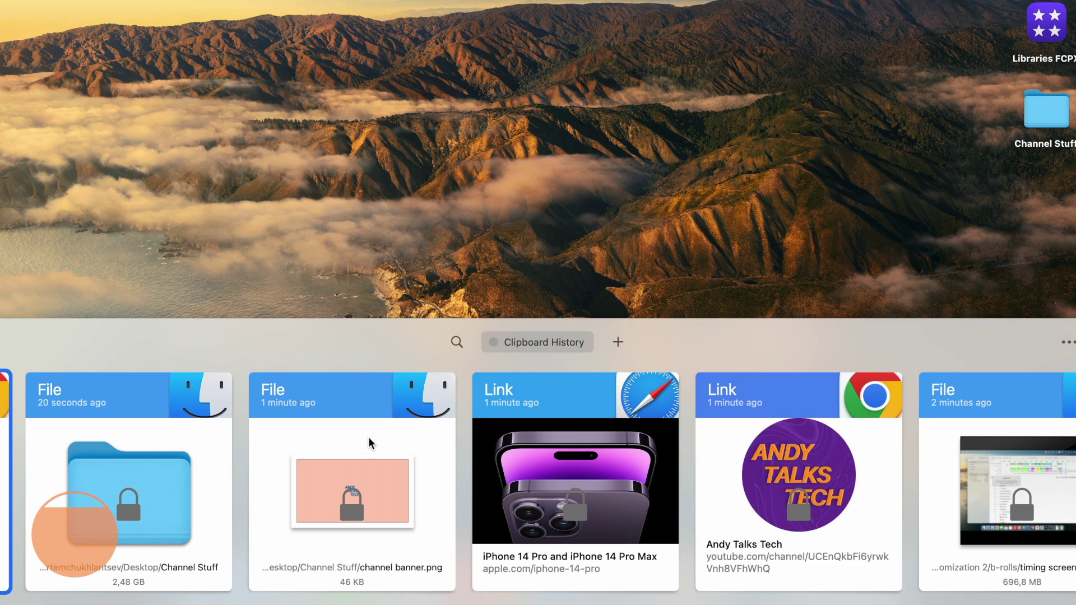
pyautogui.hscroll(-5, 364, 435)
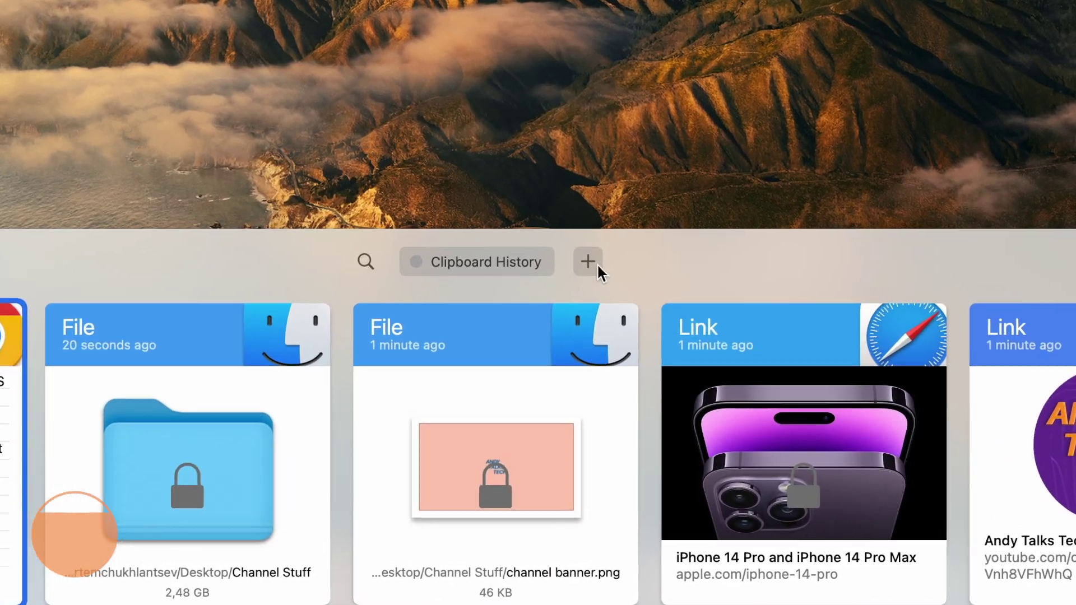
pyautogui.click(618, 342)
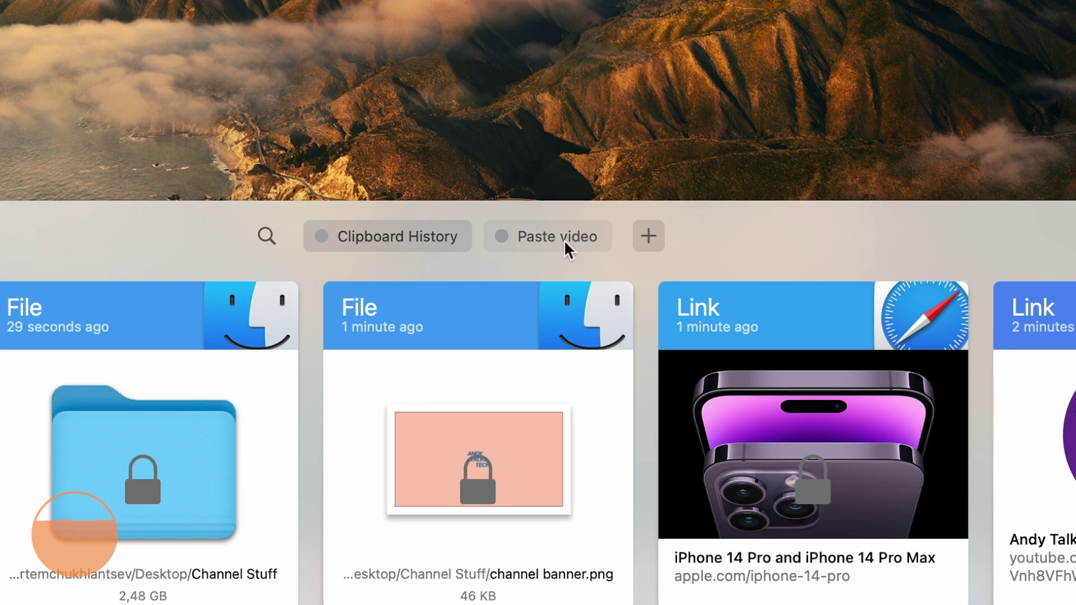
pyautogui.click(564, 240)
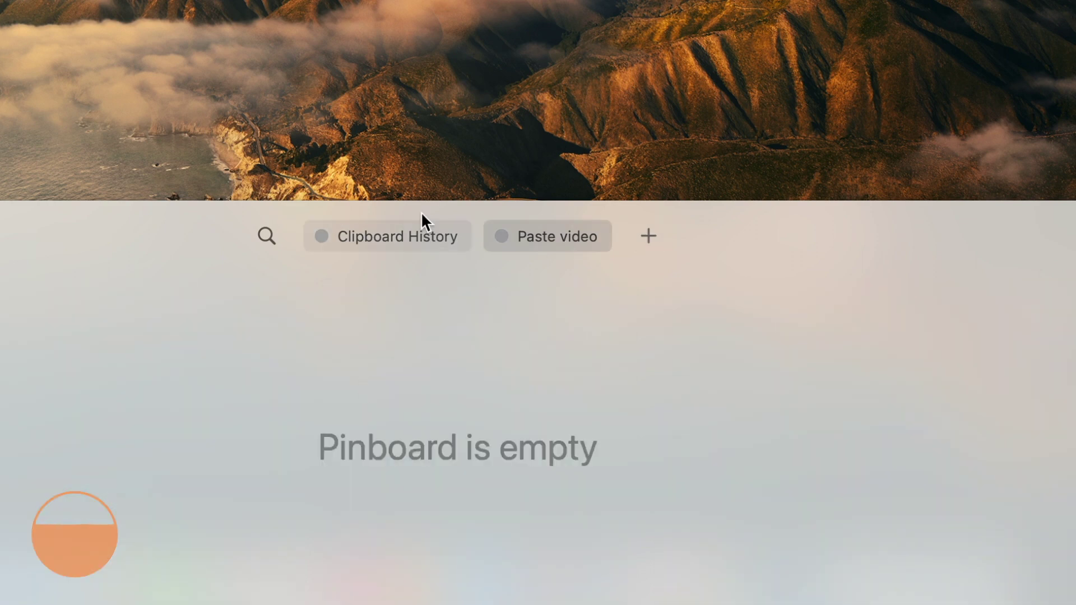
pyautogui.click(417, 233)
pyautogui.moveTo(303, 415); pyautogui.dragTo(922, 214)
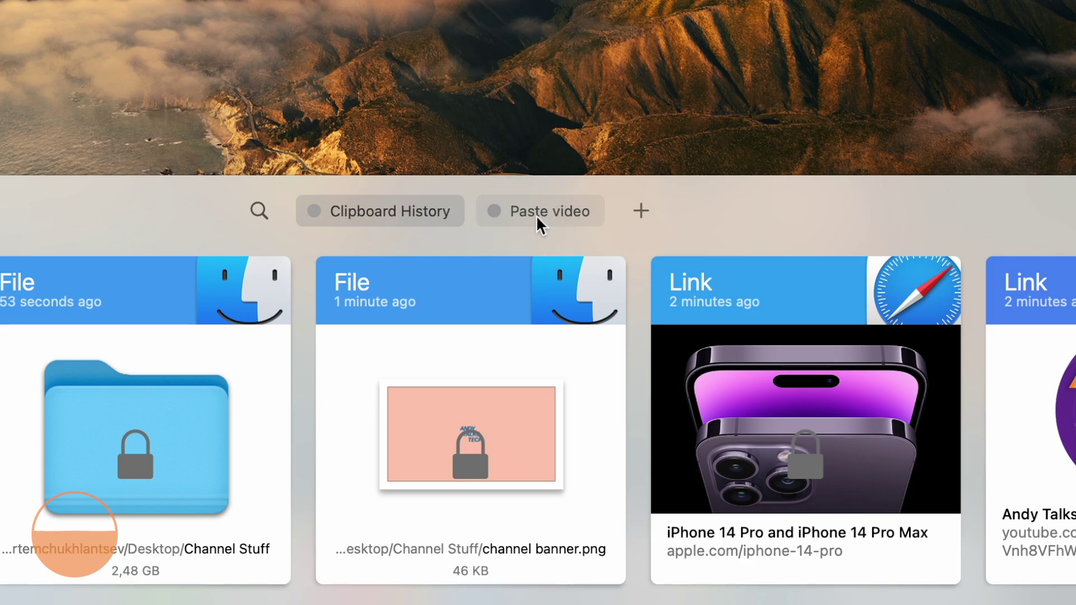
pyautogui.click(536, 215)
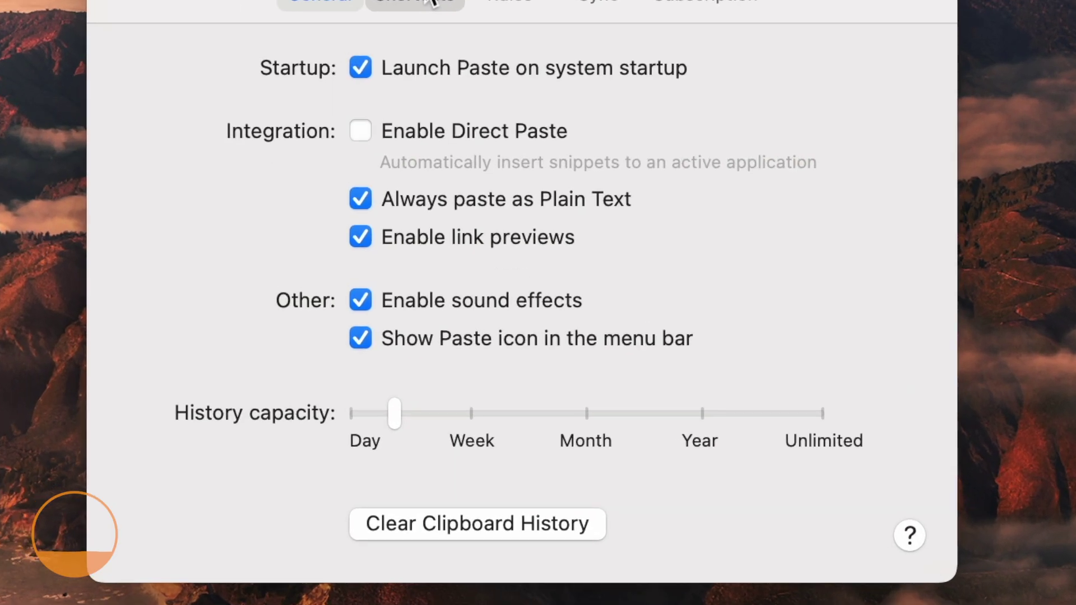
# Add Final Cut Pro from Applications to Paste's ignored-apps rules.
pyautogui.click(443, 120)
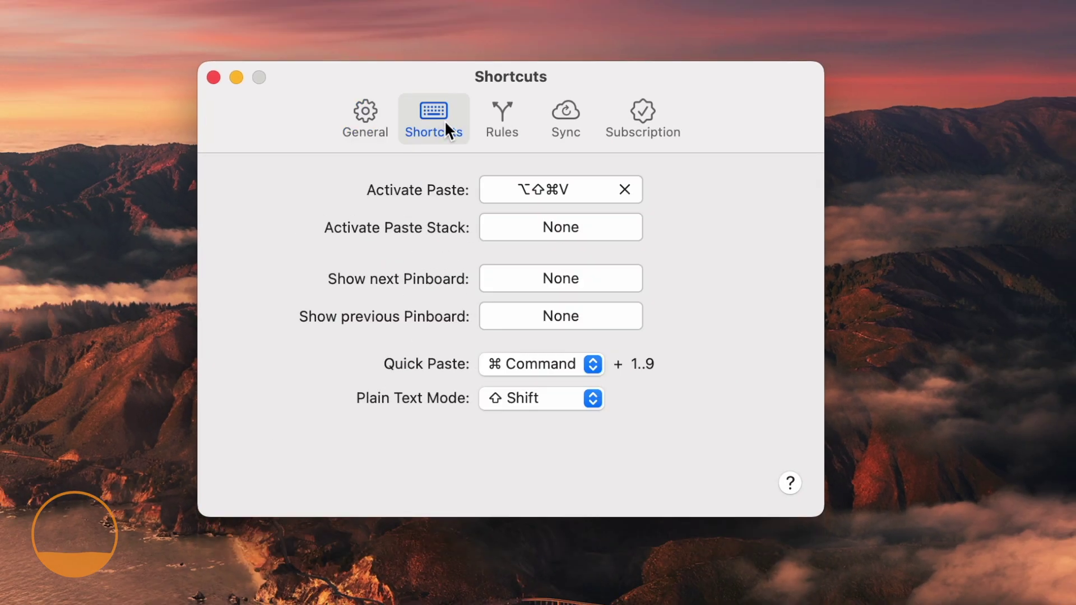
pyautogui.click(505, 118)
pyautogui.click(240, 564)
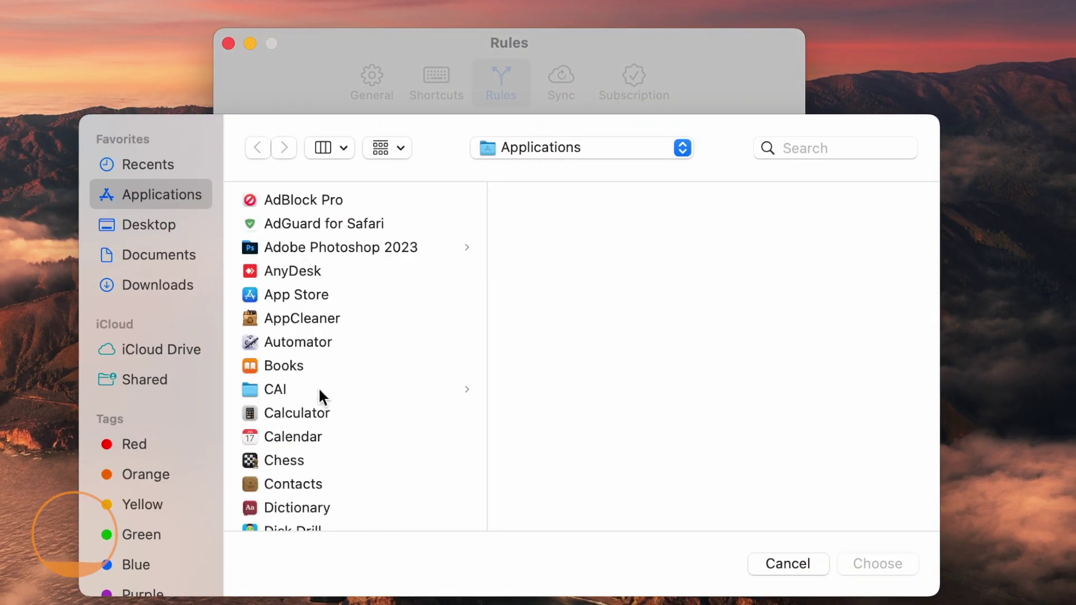
pyautogui.scroll(-5, 318, 387)
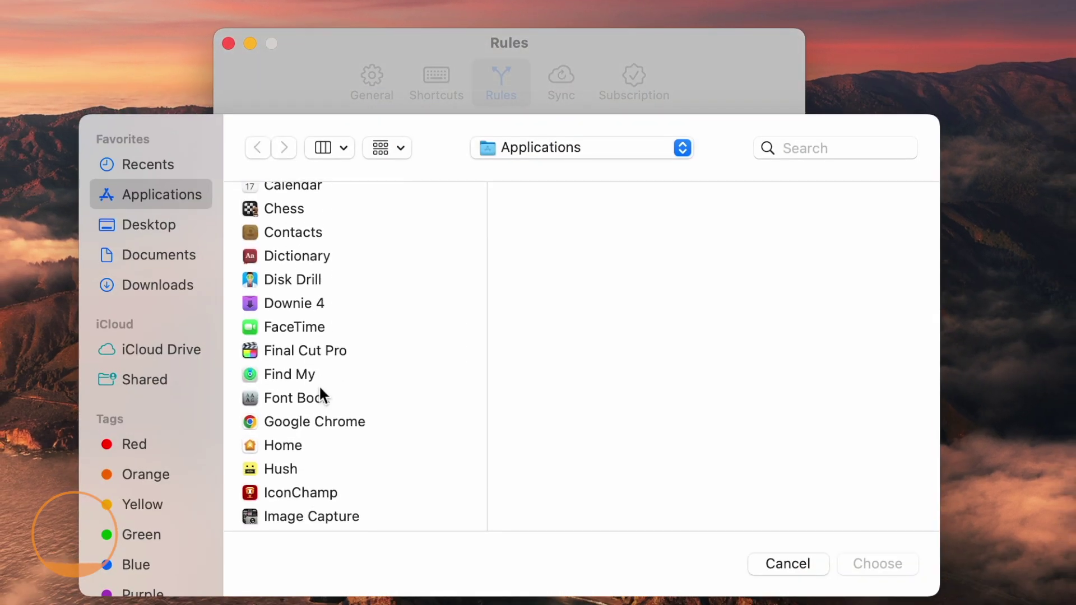
pyautogui.click(322, 343)
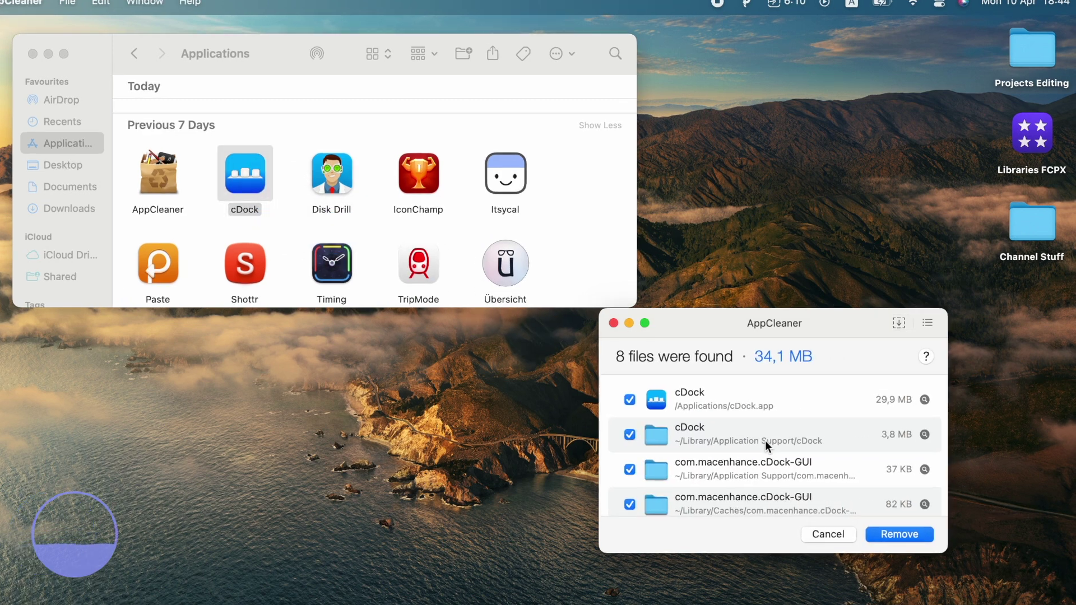
# Remove cDock and its 8 related files, 34,1 MB in total.
pyautogui.scroll(-5, 643, 401)
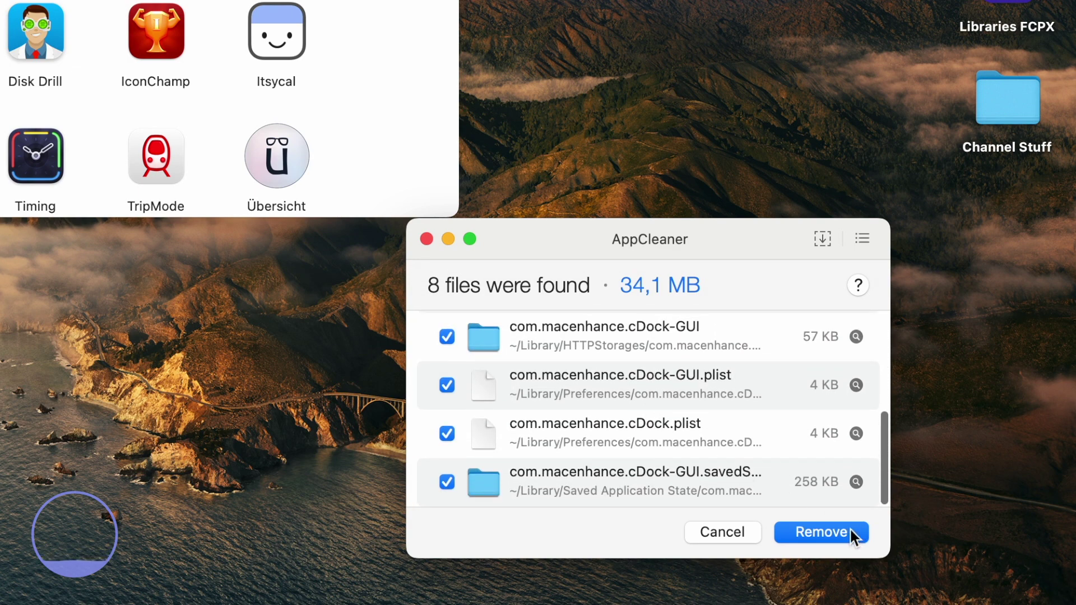
pyautogui.click(850, 529)
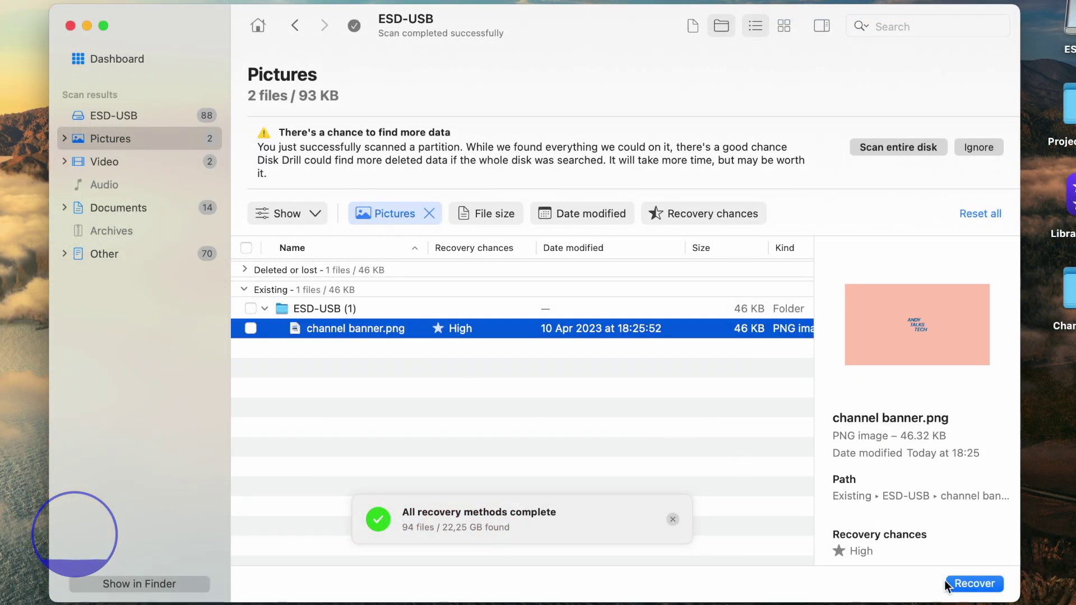
# Recover channel banner.png to Macintosh HD, then open the recovered image from its Finder folder.
pyautogui.click(947, 584)
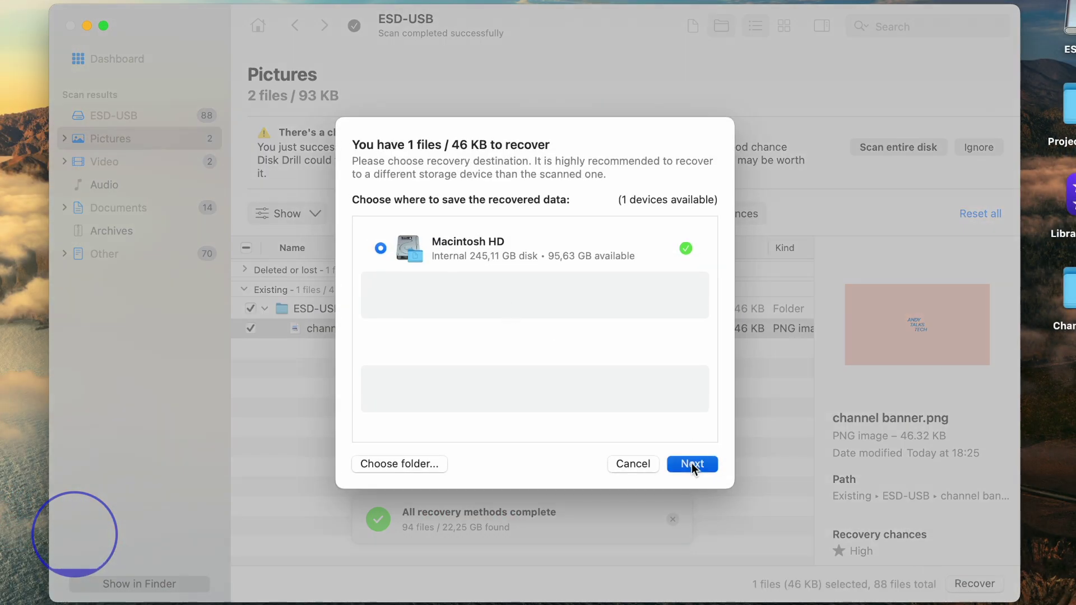
pyautogui.click(691, 463)
pyautogui.click(564, 342)
pyautogui.doubleClick(439, 189)
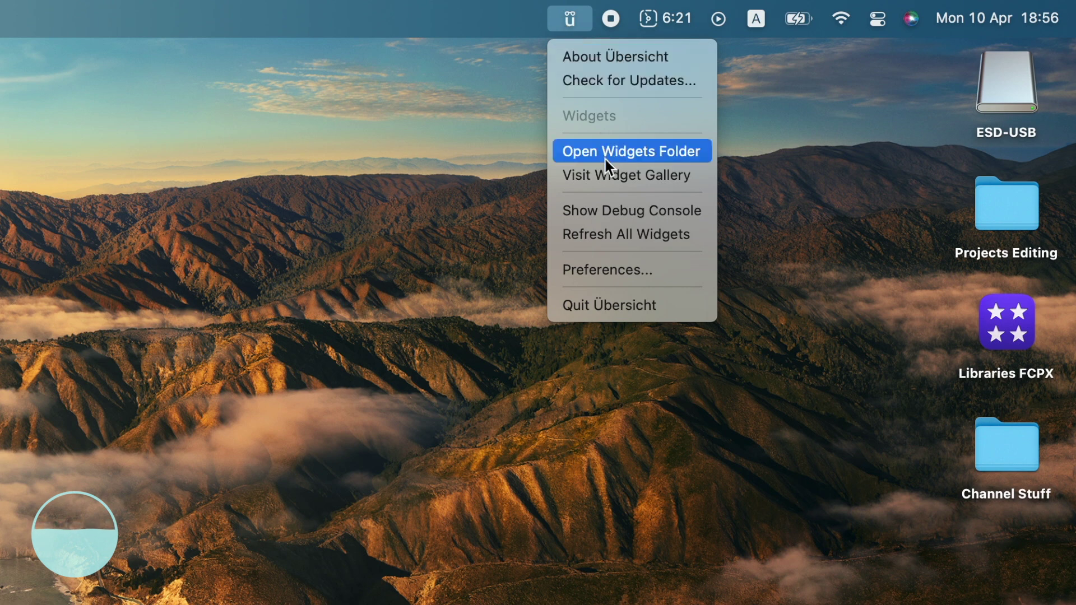
# Browse the Übersicht widget gallery, then move clock-calendar.widget and waifu.widget into the widgets folder.
pyautogui.click(605, 174)
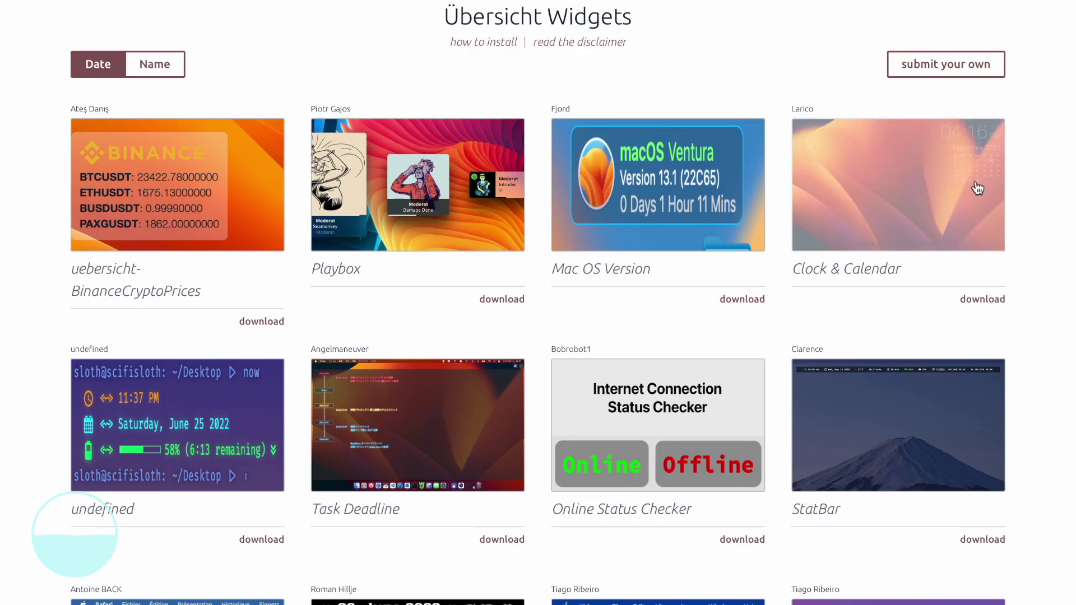
pyautogui.scroll(-15, 976, 185)
pyautogui.scroll(-4, 975, 180)
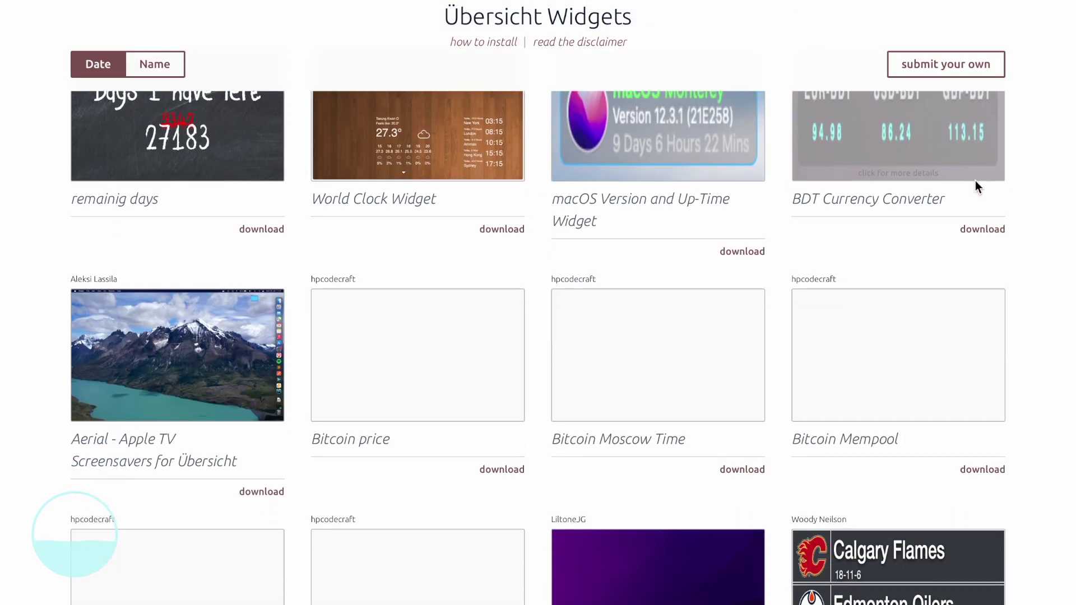
pyautogui.scroll(-6, 971, 359)
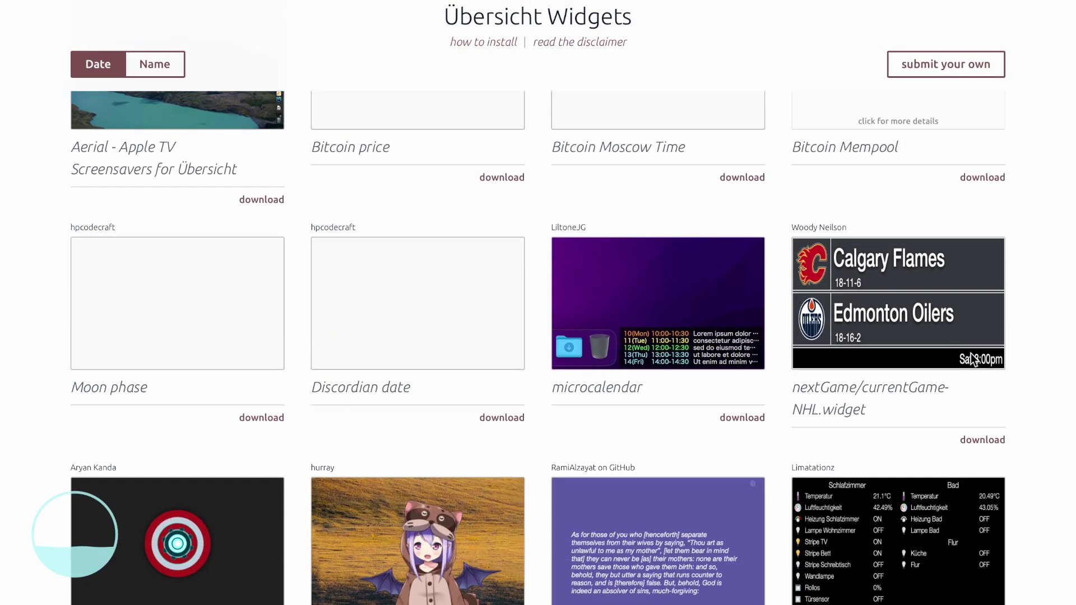
pyautogui.scroll(-2, 971, 358)
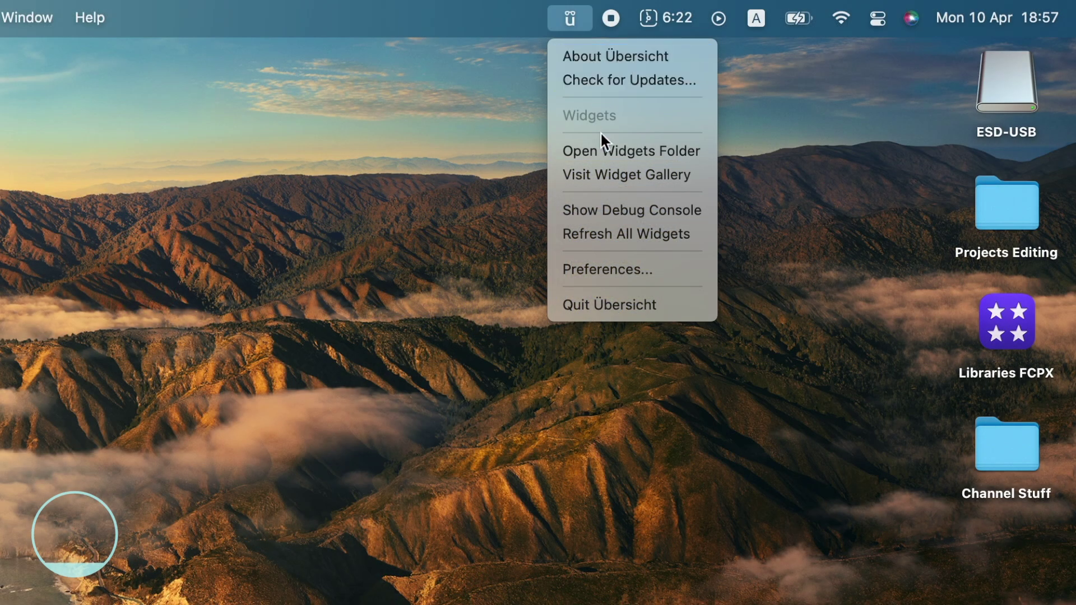
pyautogui.click(600, 143)
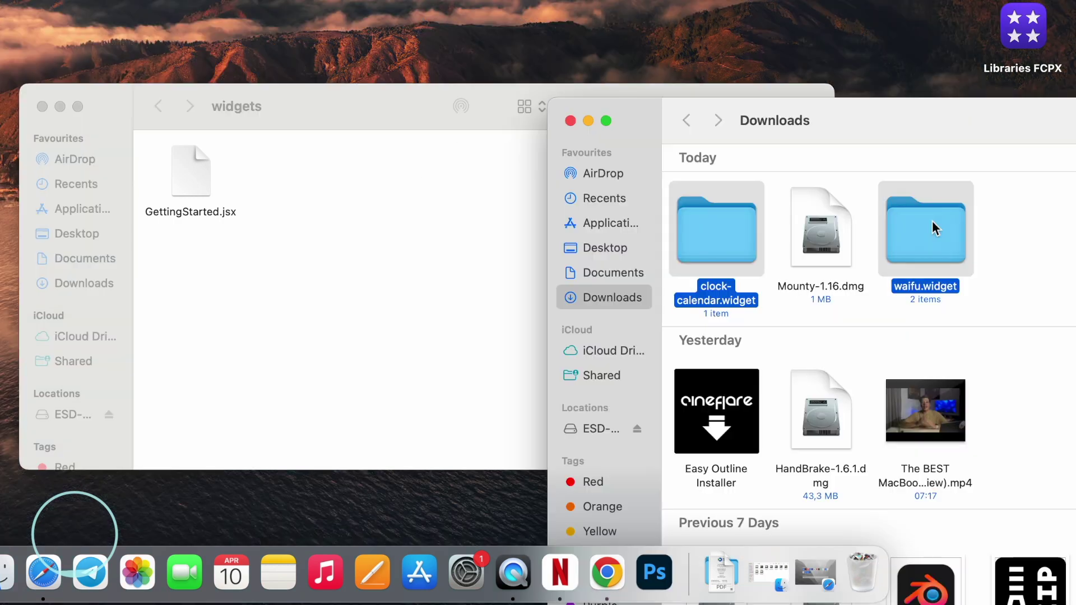
pyautogui.moveTo(868, 228); pyautogui.dragTo(485, 184)
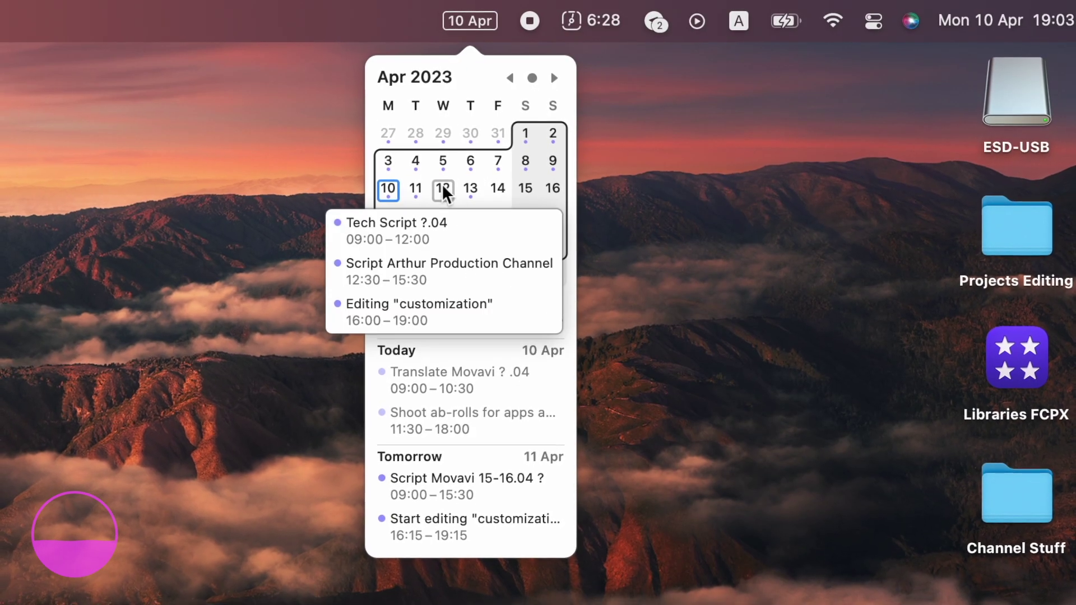
# Enlarge the Itsycal calendar to show weeks from late March through 14 May.
pyautogui.moveTo(395, 191)
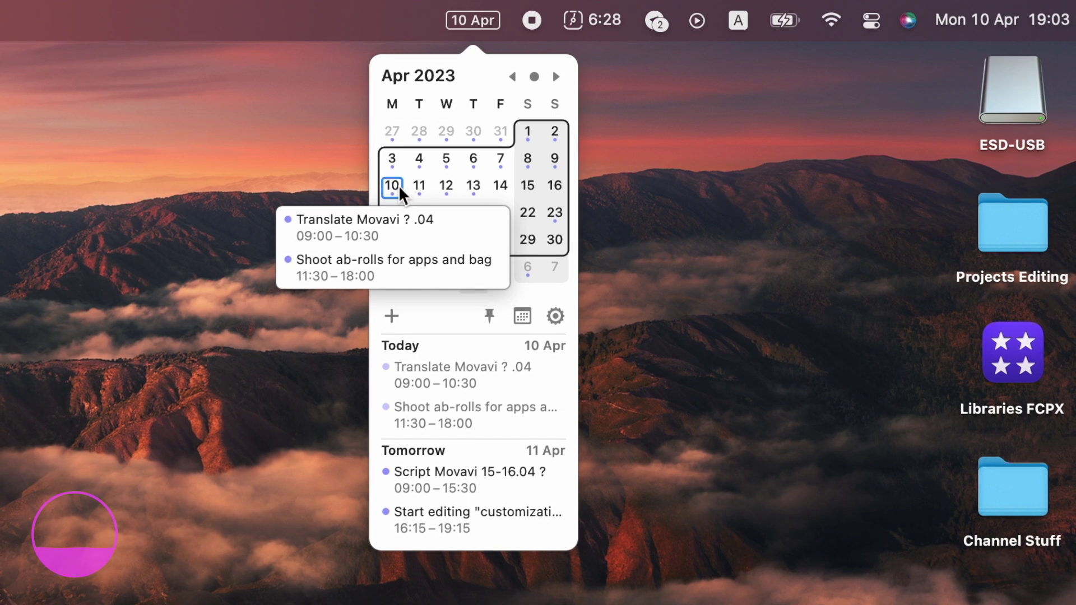
pyautogui.moveTo(473, 288); pyautogui.dragTo(500, 305)
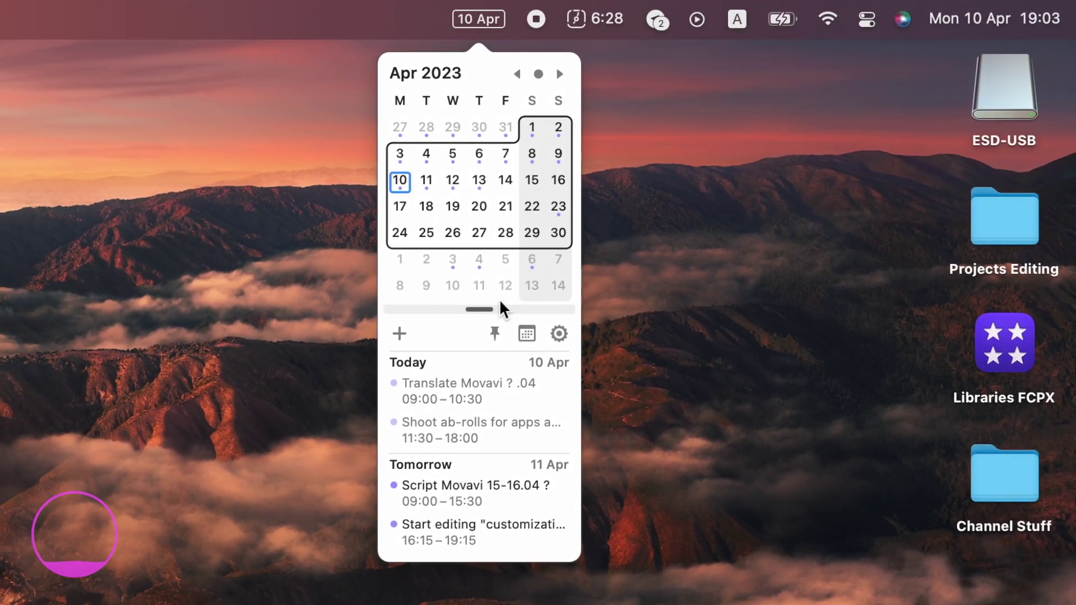